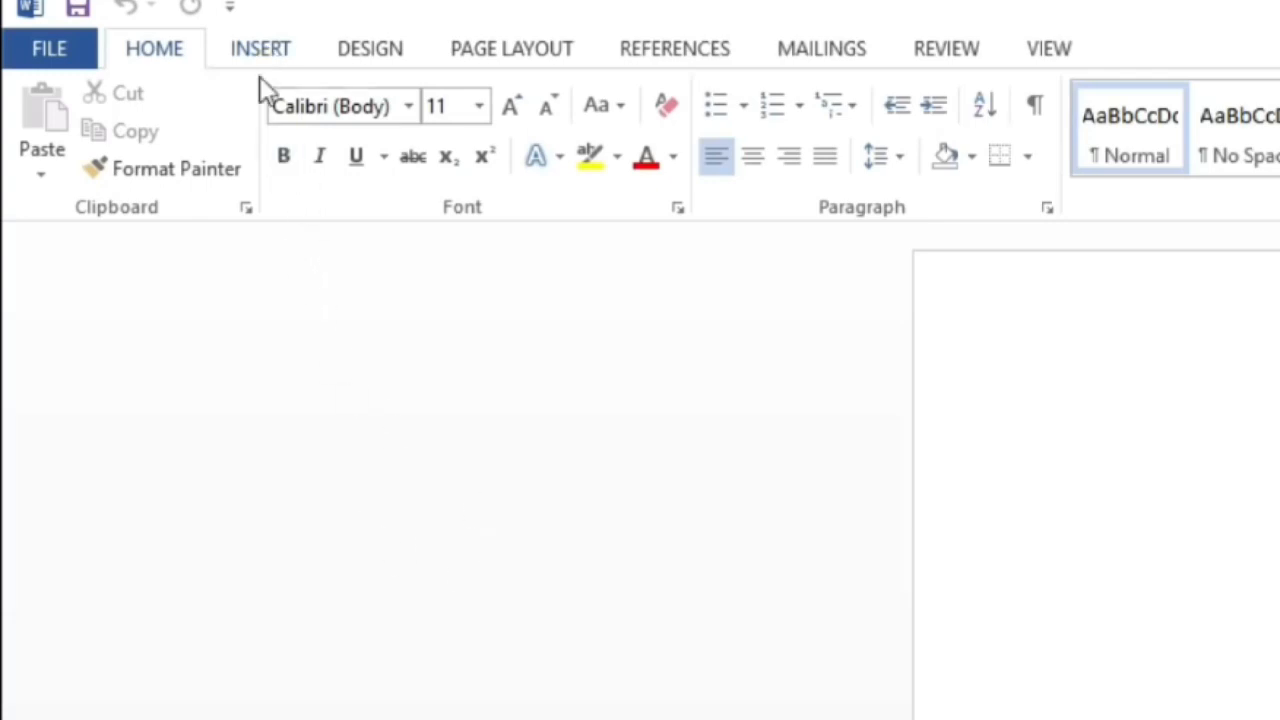
Step: Insert a table with seven columns and three rows
click(268, 55)
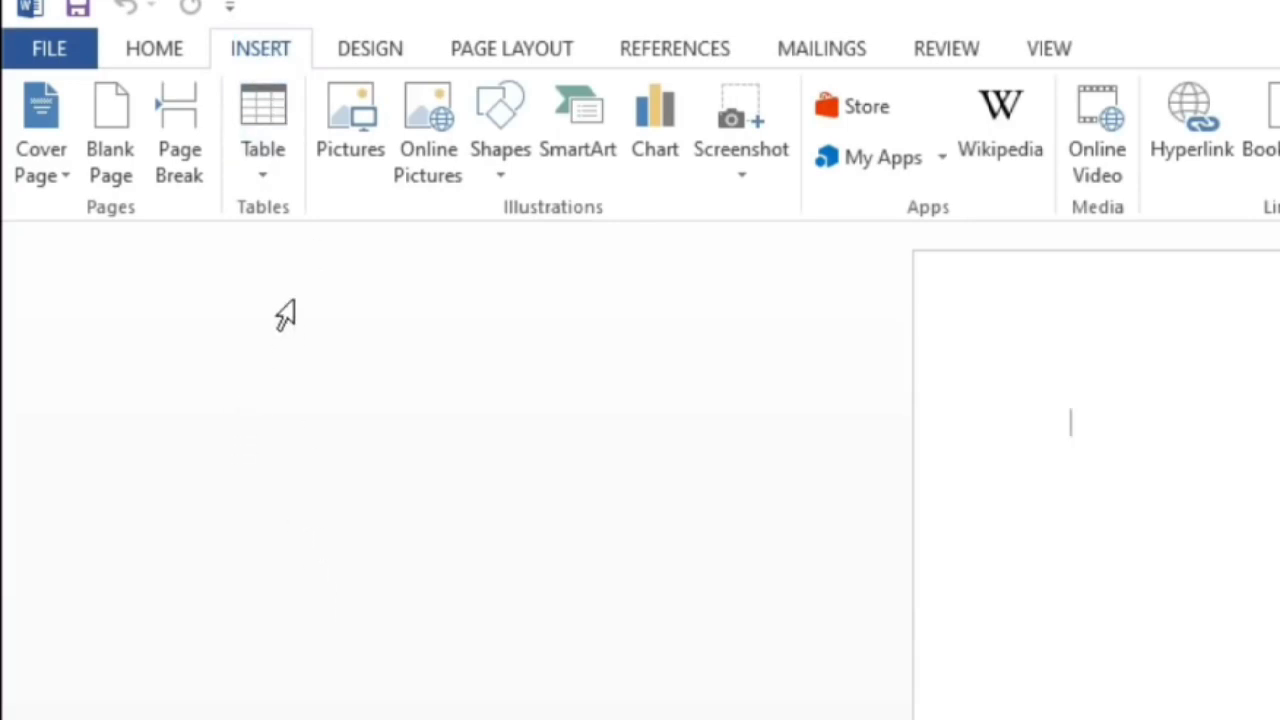
click(274, 145)
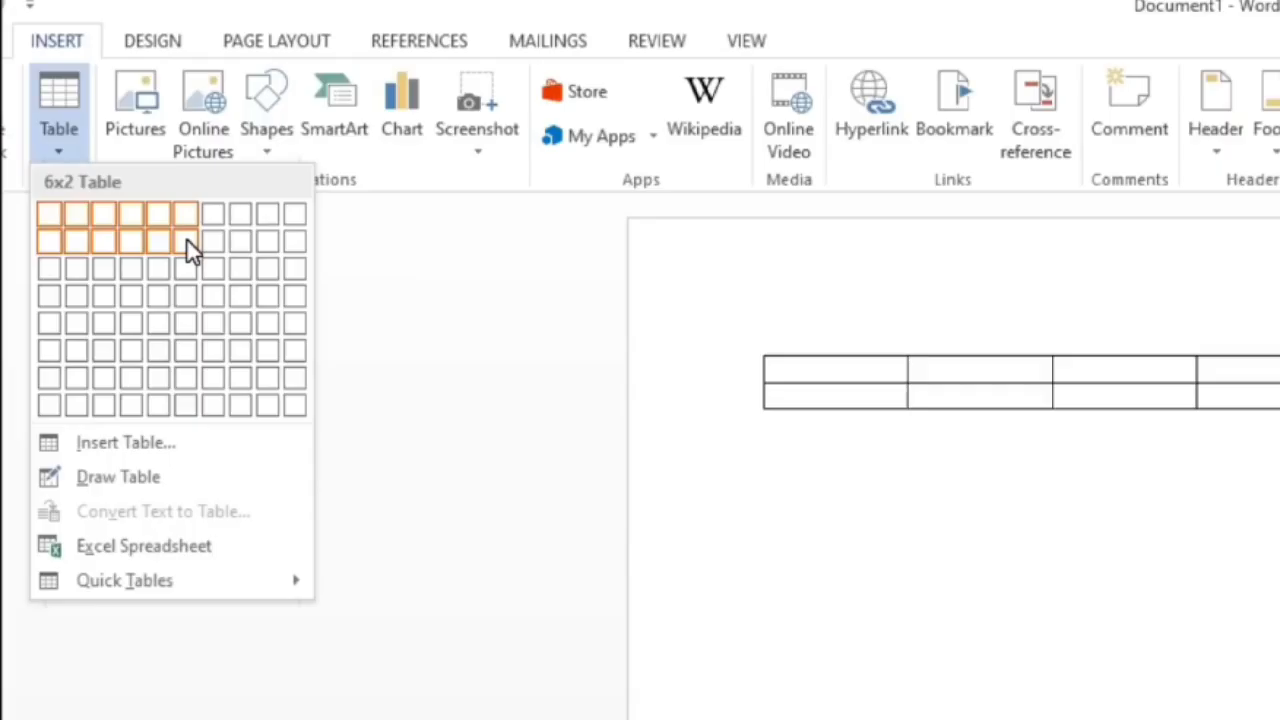
click(214, 276)
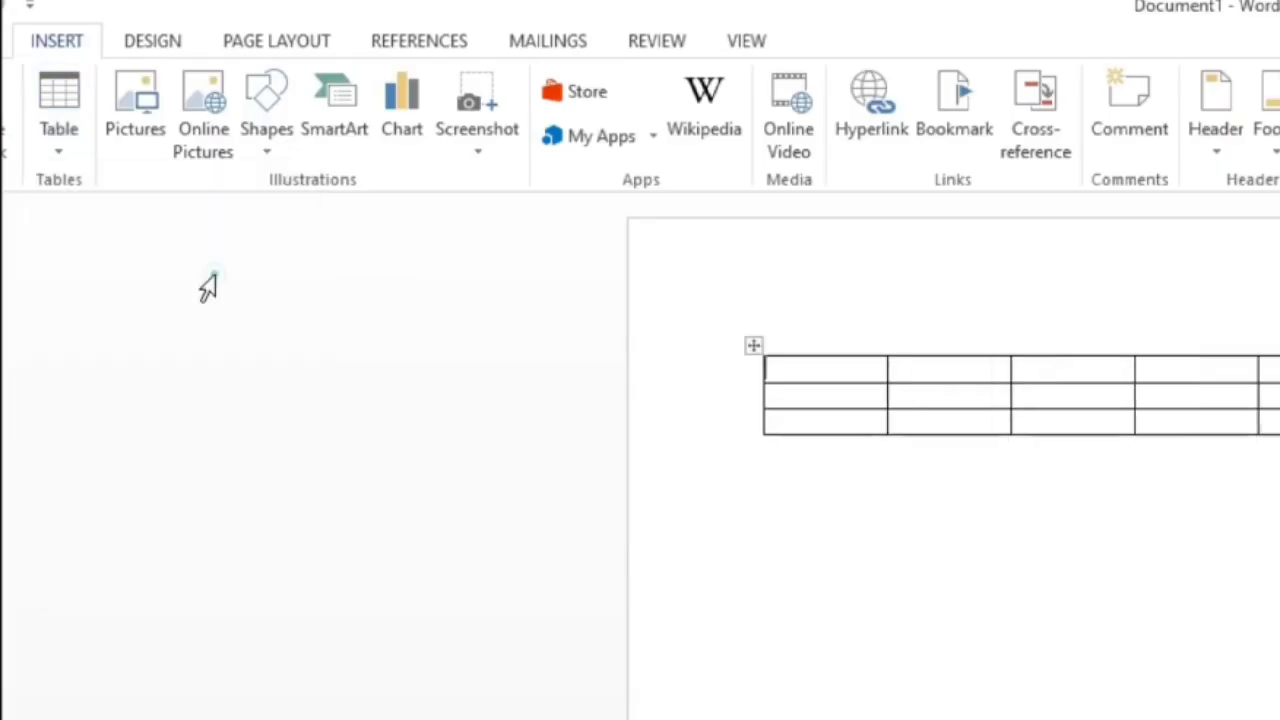
Step: Examine the columns and rows of the inserted table by selecting individual columns and the last row
click(823, 352)
click(940, 352)
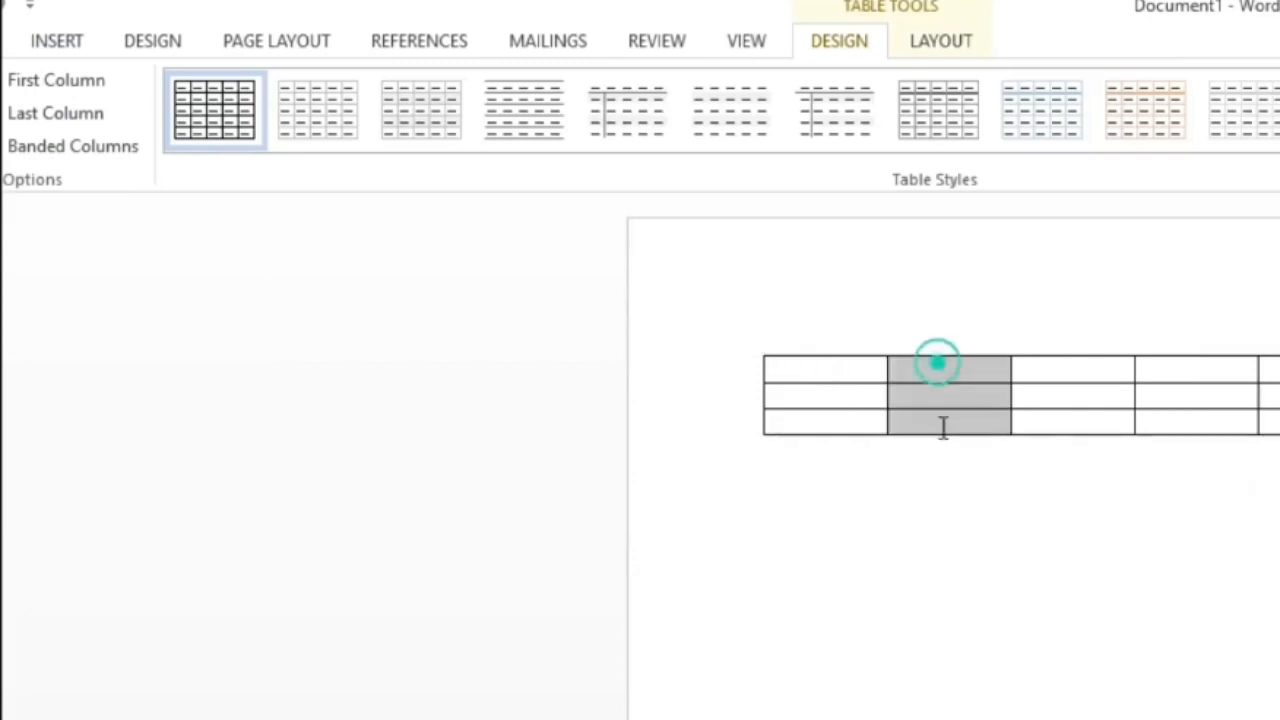
click(1100, 354)
click(1228, 354)
click(798, 393)
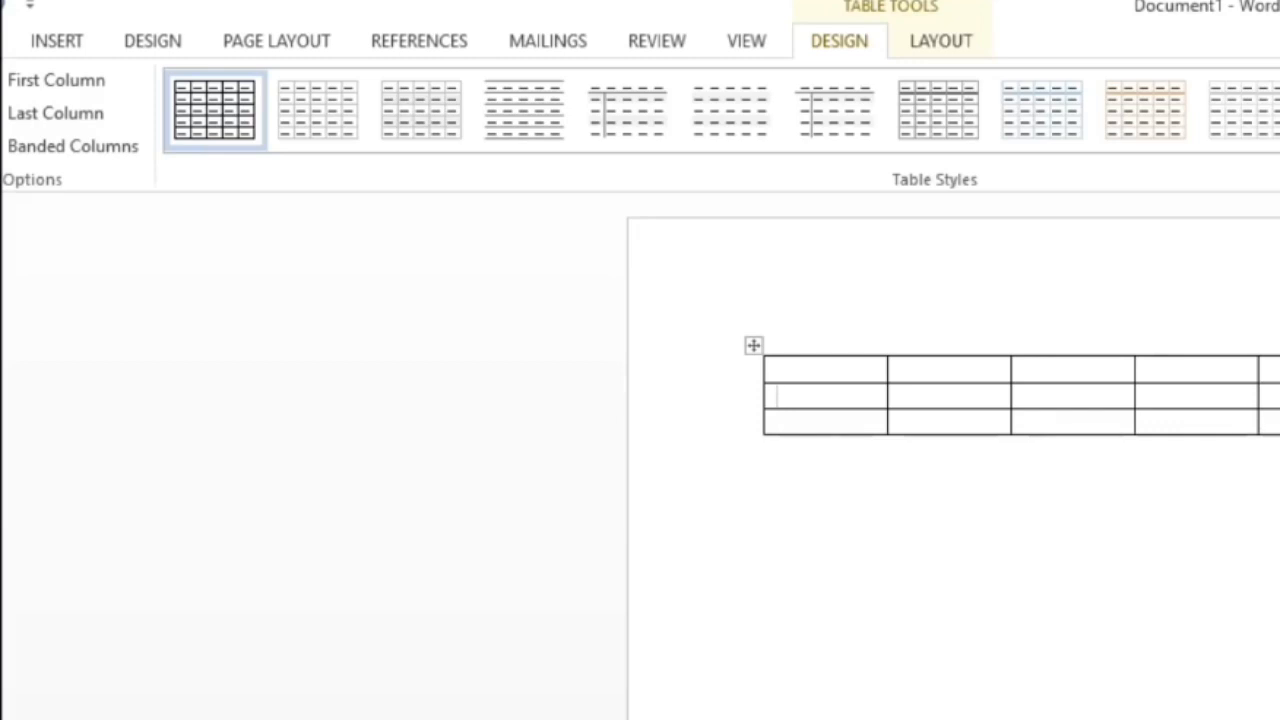
drag(802, 422, 806, 460)
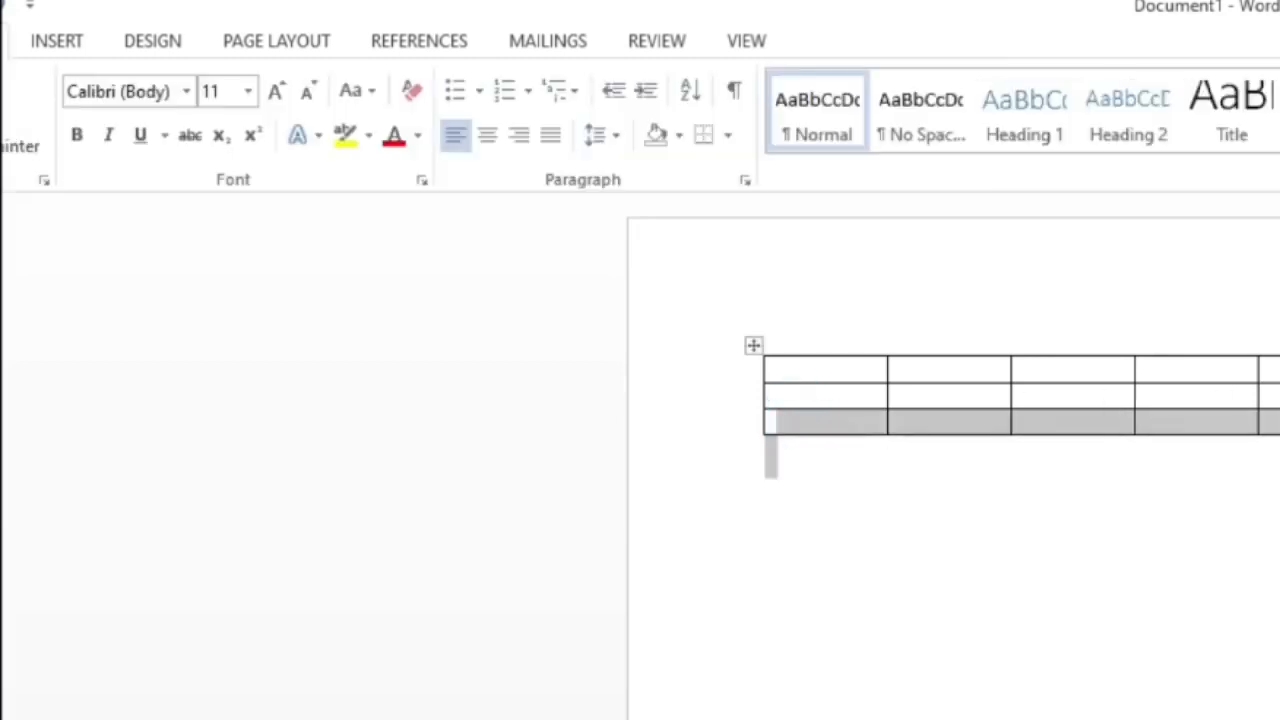
click(806, 462)
click(1270, 422)
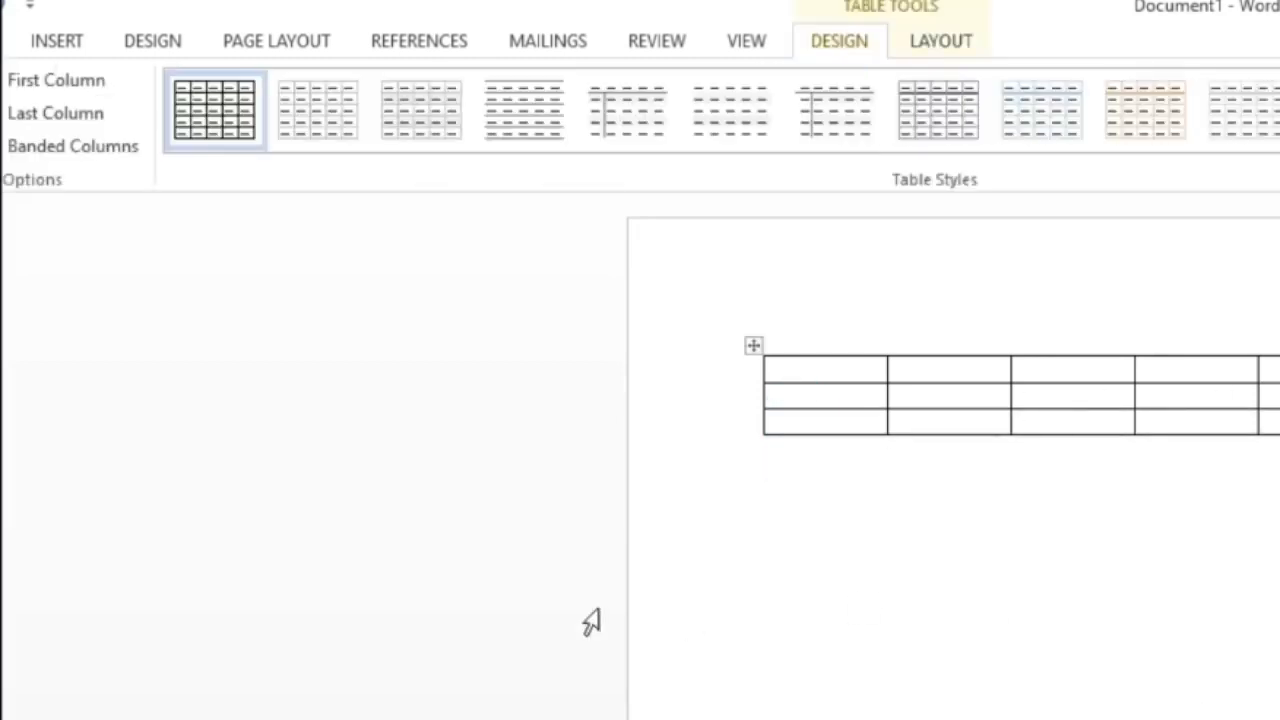
click(438, 547)
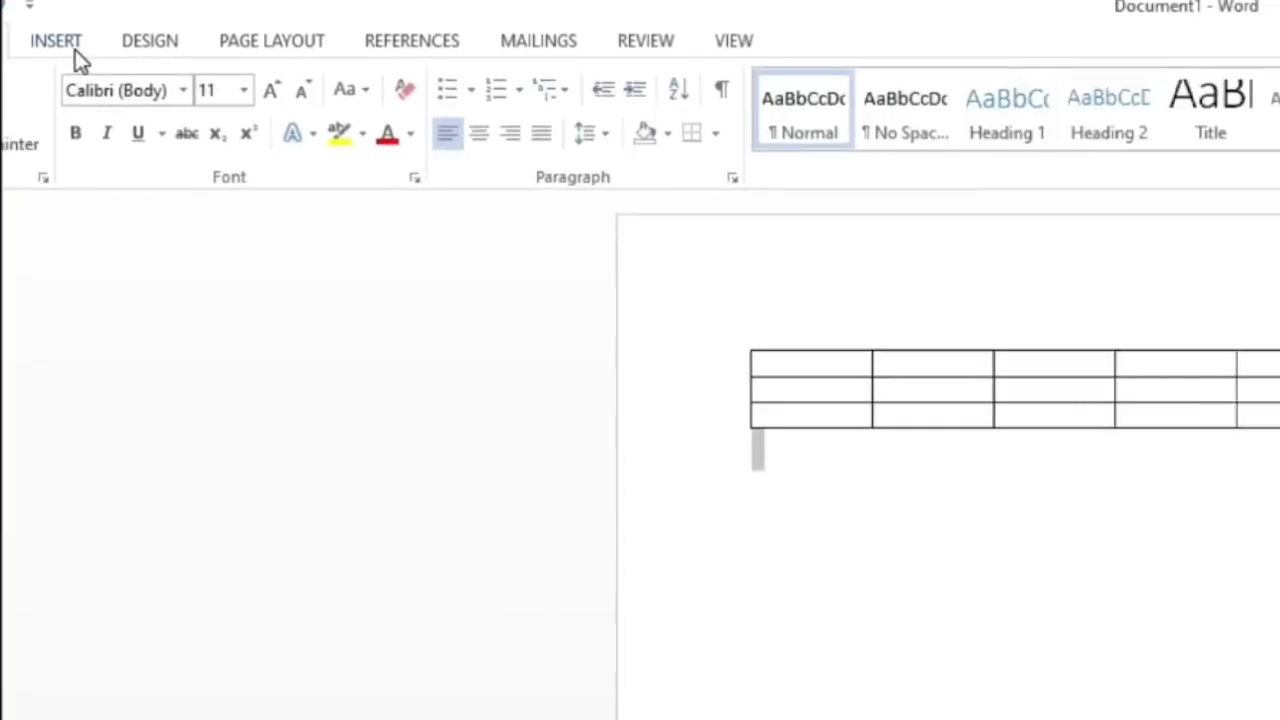
Step: Select the entire document content and delete the seven-column table
click(57, 40)
click(804, 445)
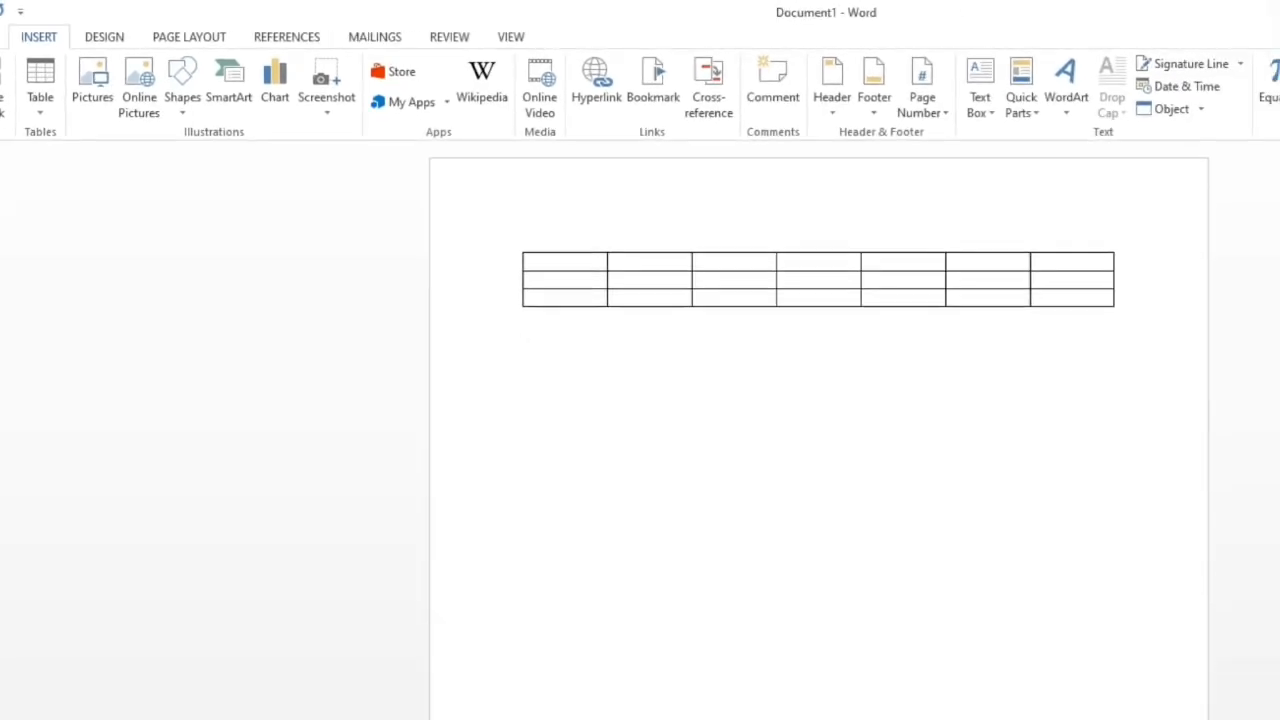
key(ctrl+a)
key(Delete)
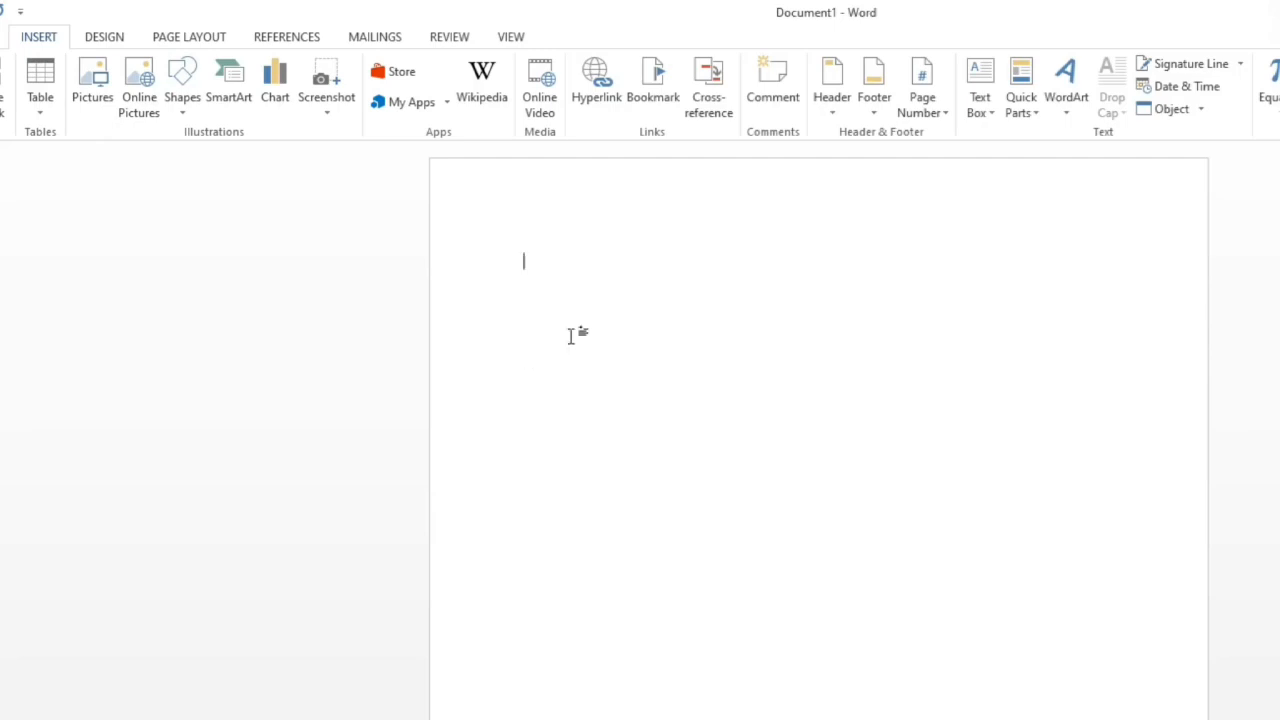
scroll(580, 328, up, 4)
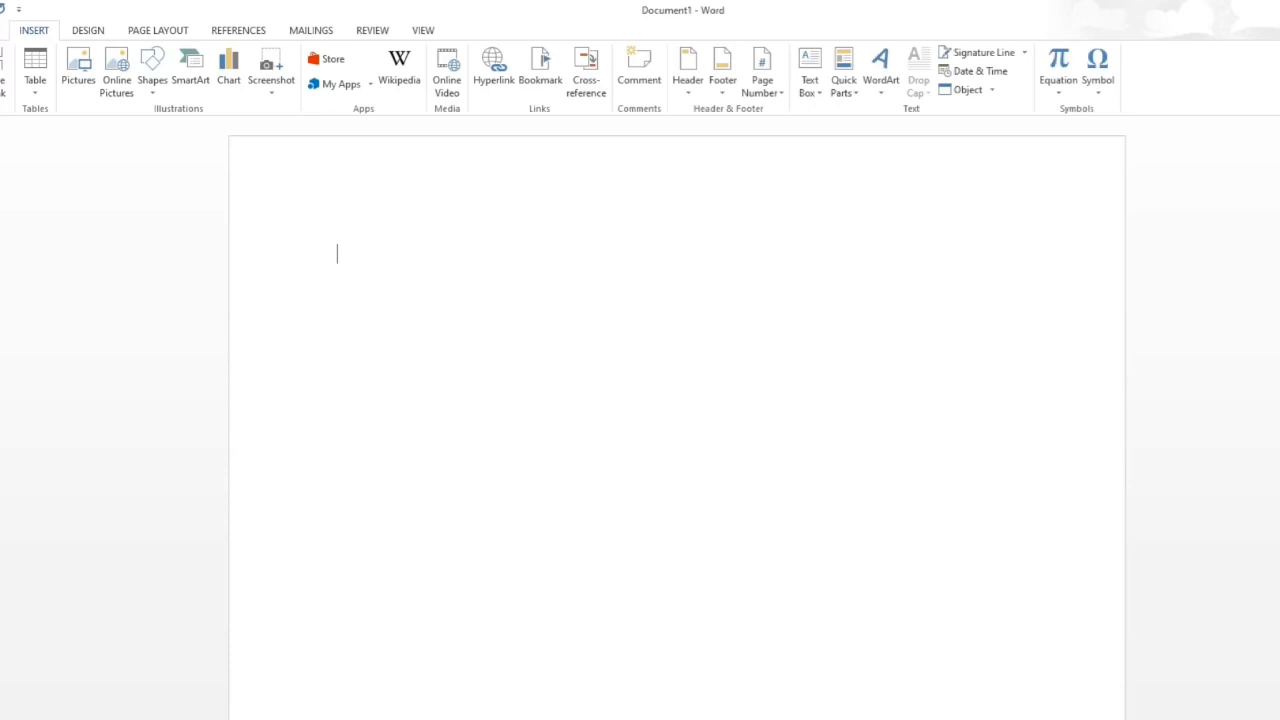
Step: Write a line of four plus signs joined by runs of hyphens at the page start, outlining three columns
click(341, 255)
text(+----------------------------------)
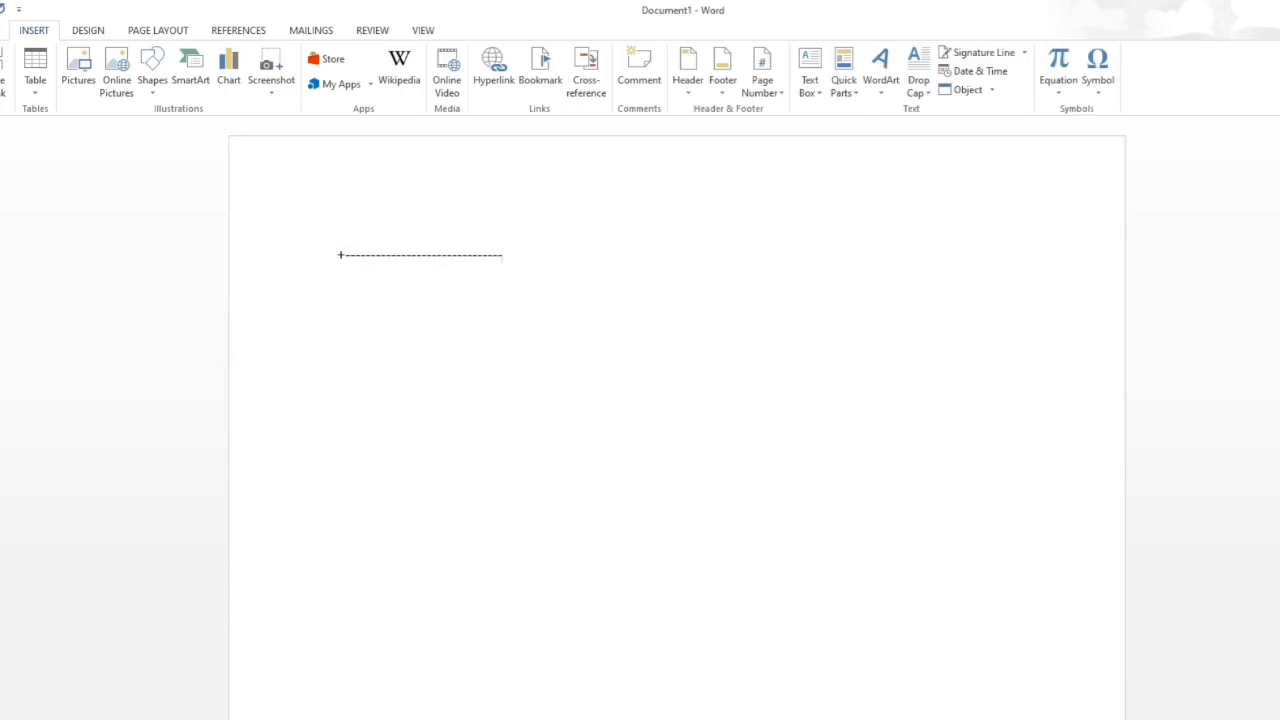
text(+)
text(-)
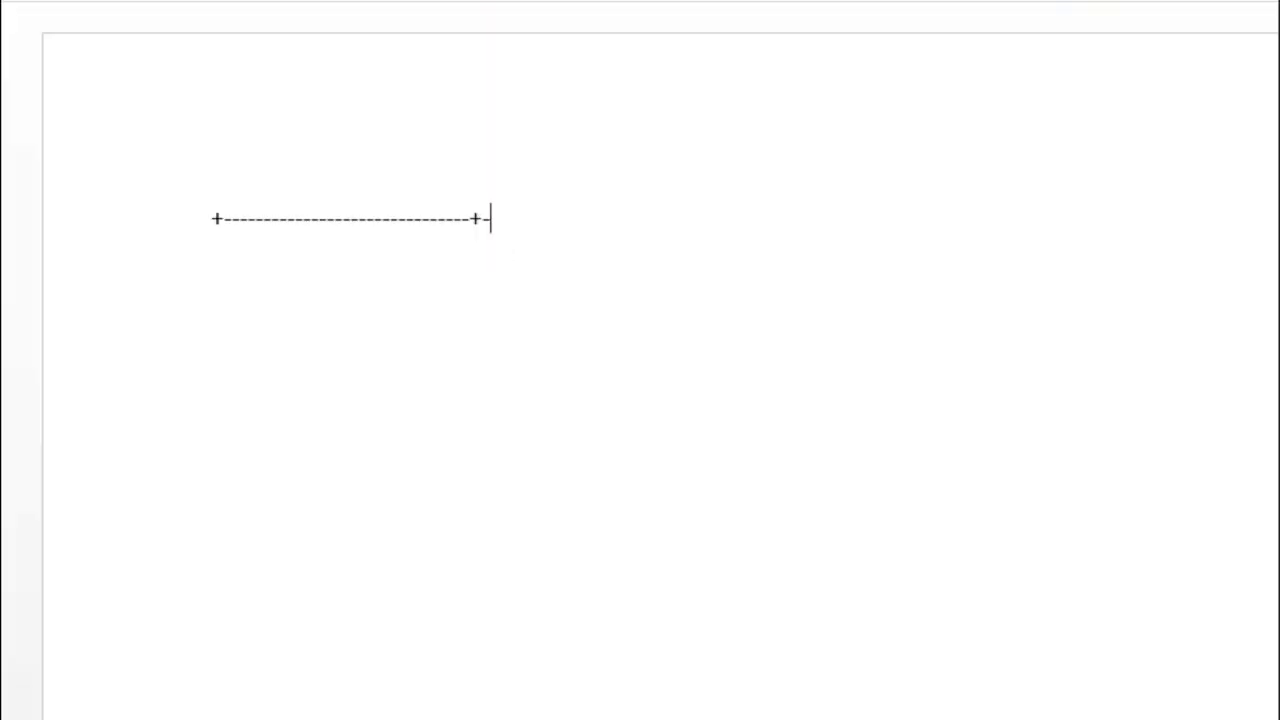
text(------------------------------------+-------------------------------------+)
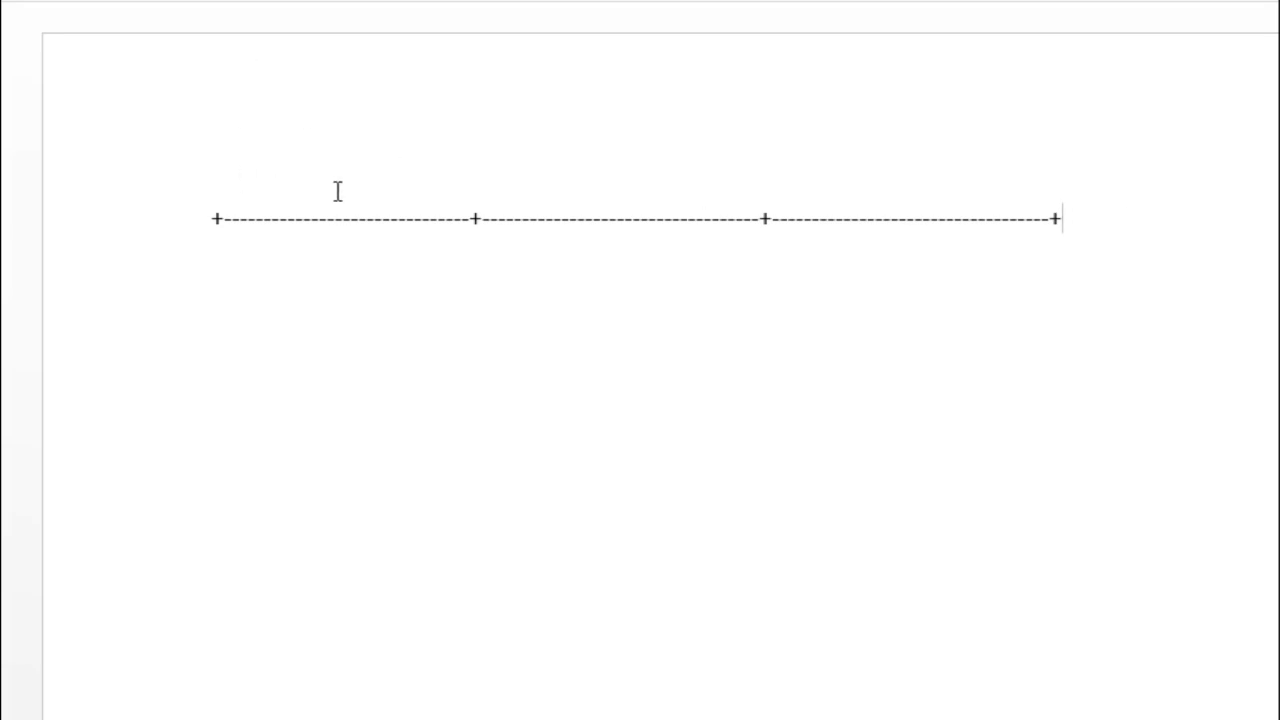
Step: Review the plus-and-hyphen segments and convert the line into a one-row, three-column table
click(366, 216)
click(606, 216)
click(930, 214)
click(1154, 219)
key(Return)
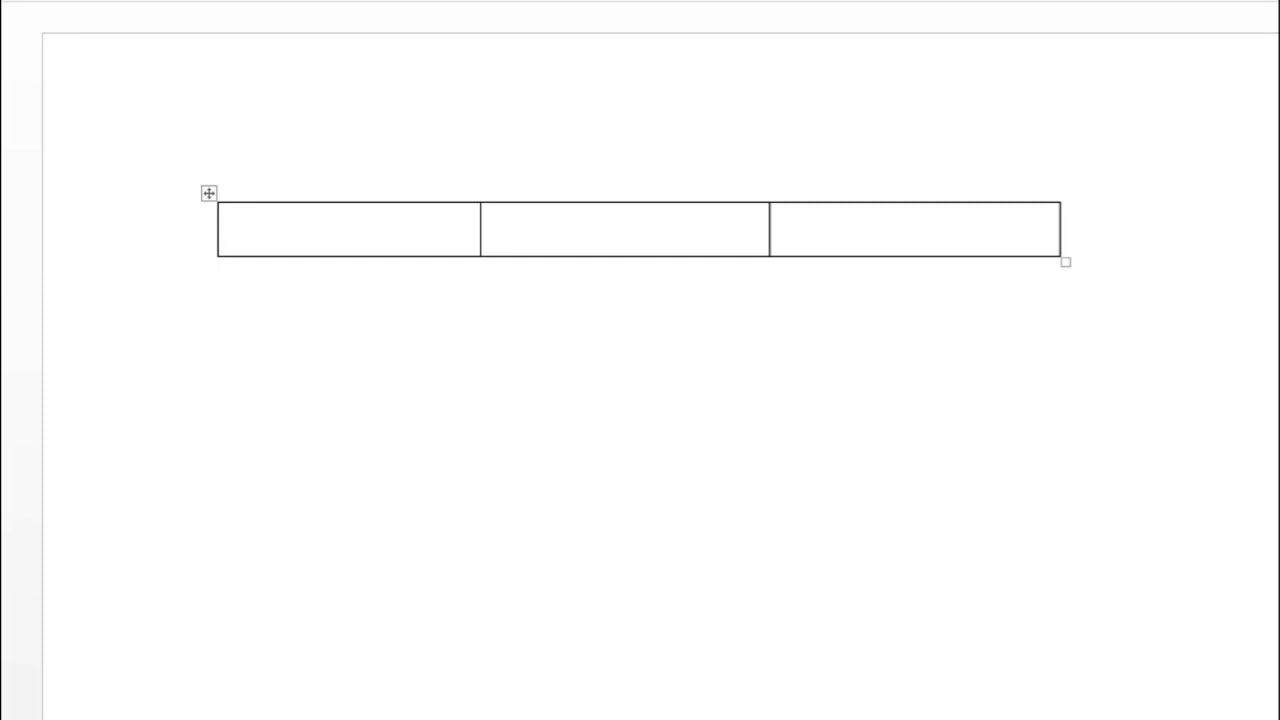
Step: Extend the three-column table with three more rows, making four rows in all
key(Tab)
key(Tab)
key(Tab)
key(Tab)
key(Tab)
key(Tab)
key(Tab)
key(Tab)
key(Tab)
key(Tab)
key(Tab)
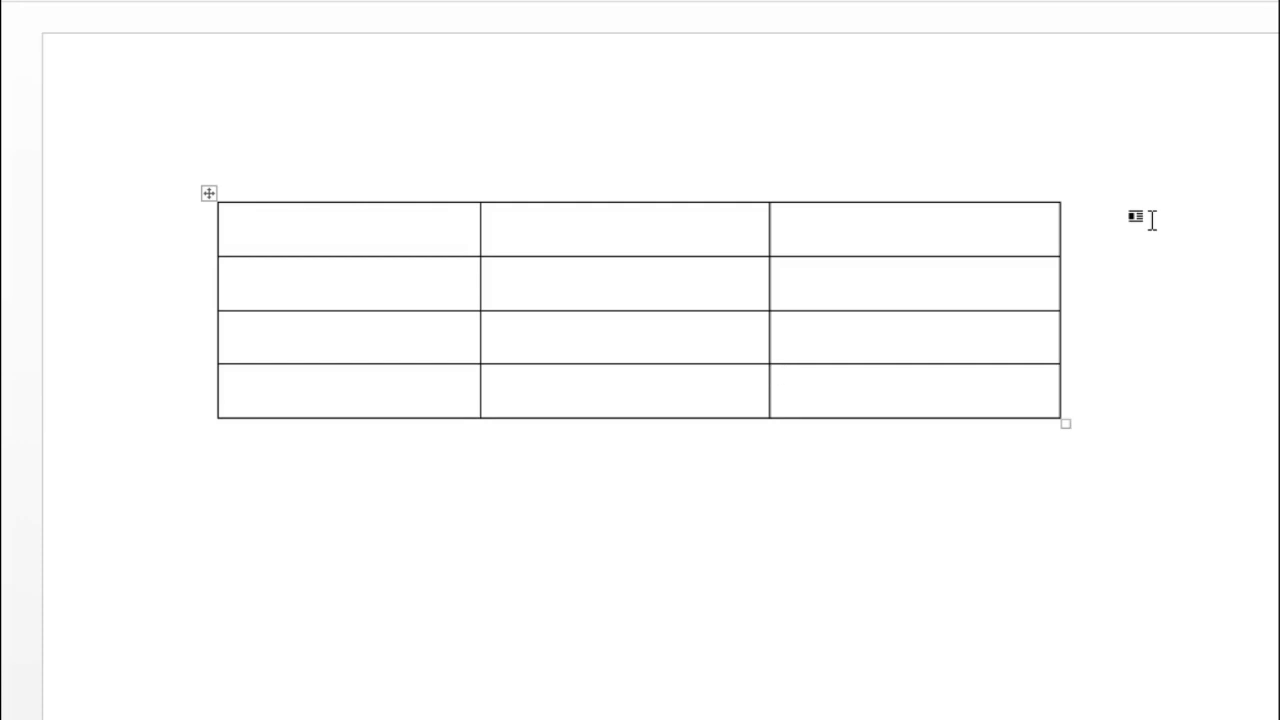
Step: Delete the three-column table and insert a table of 12 columns and 10 rows with automatic fixed column width
right_click(209, 194)
click(245, 216)
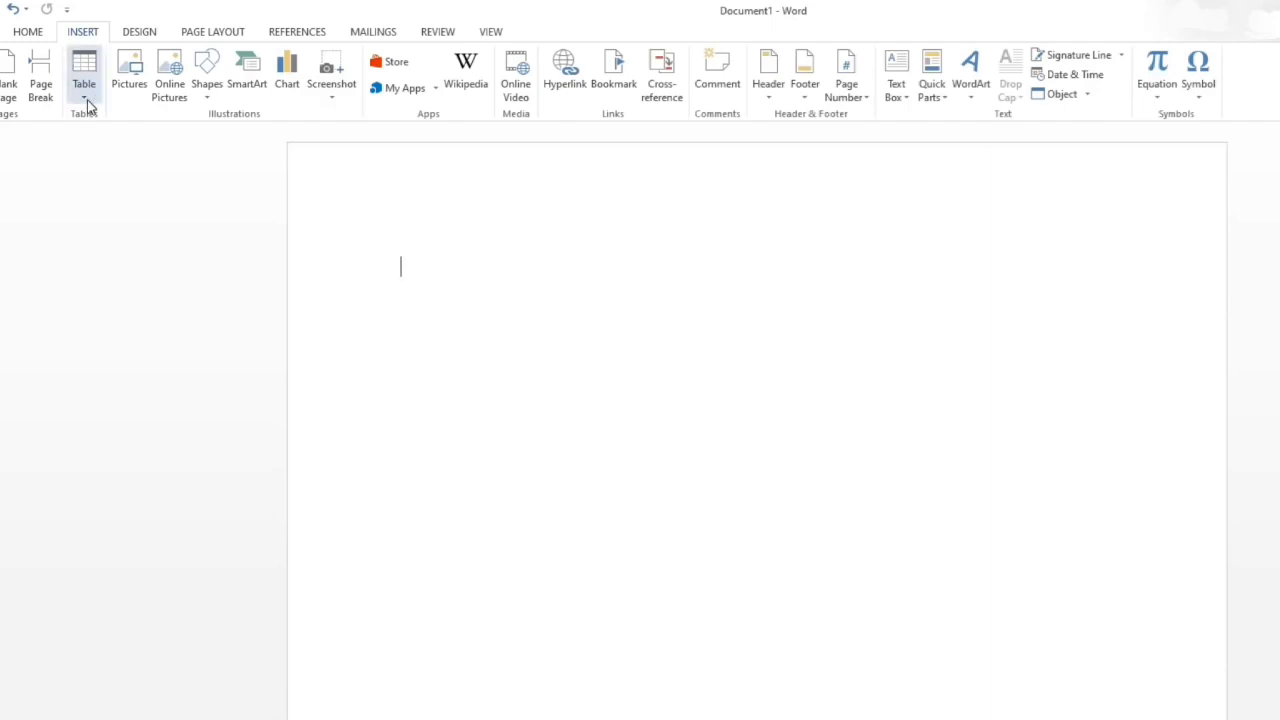
click(85, 105)
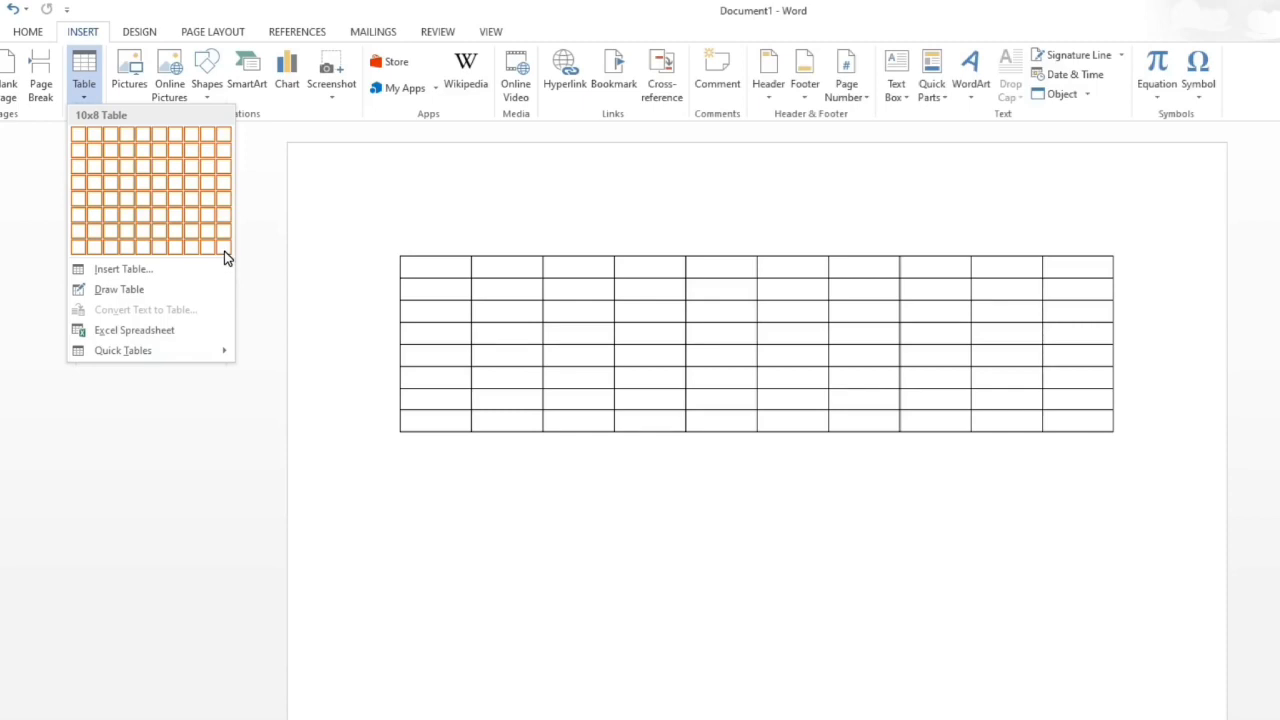
click(158, 272)
drag(787, 332, 730, 215)
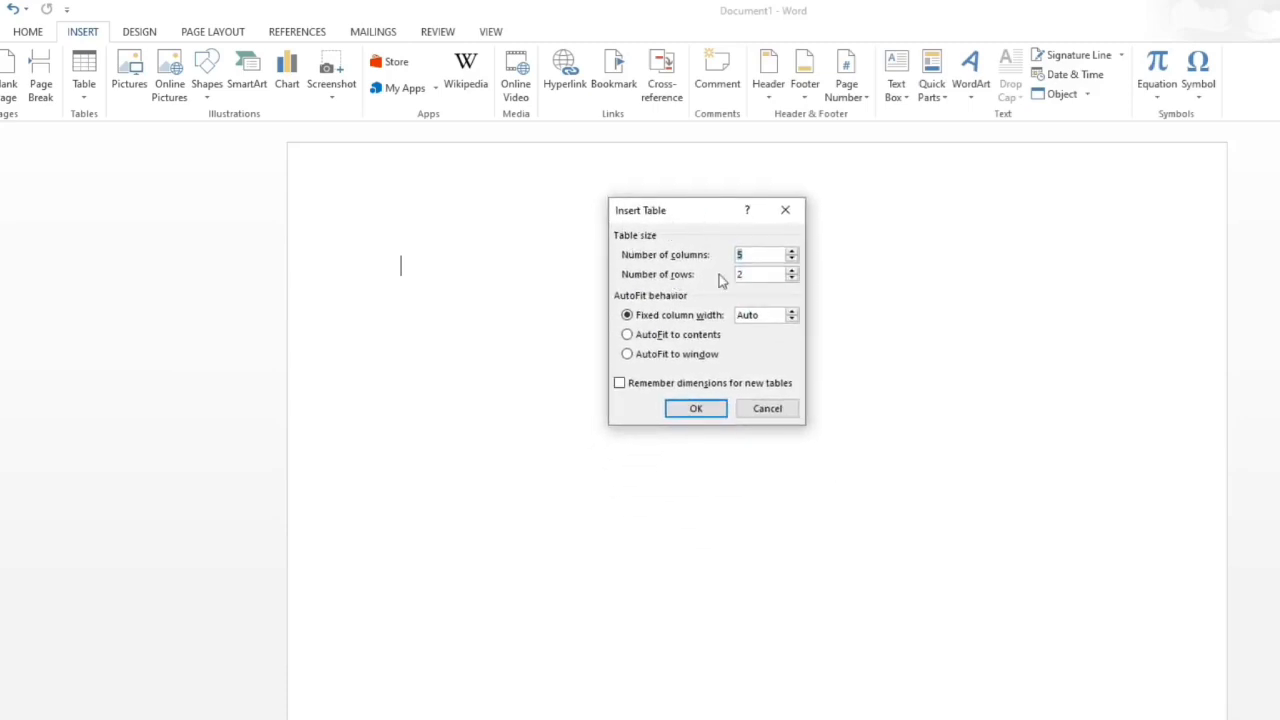
text(12)
key(Tab)
text(10)
click(697, 412)
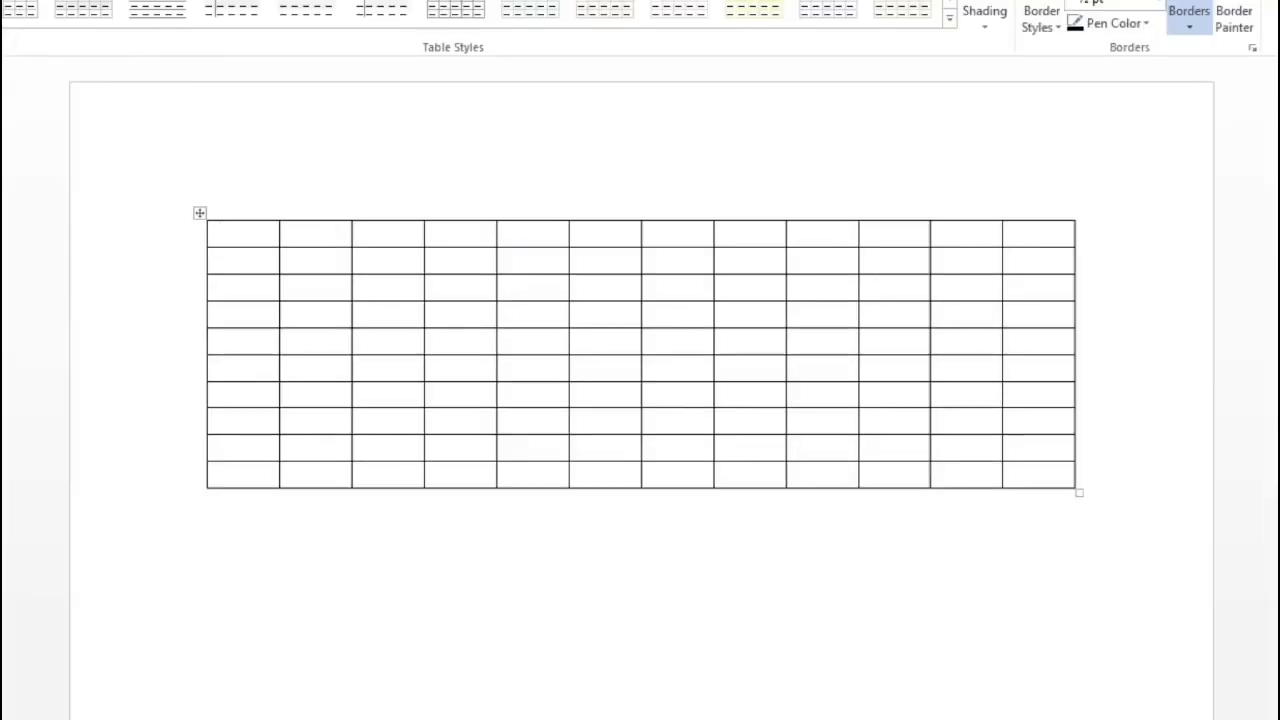
Step: Select the whole 12-column table and delete it
click(25, 0)
double_click(199, 214)
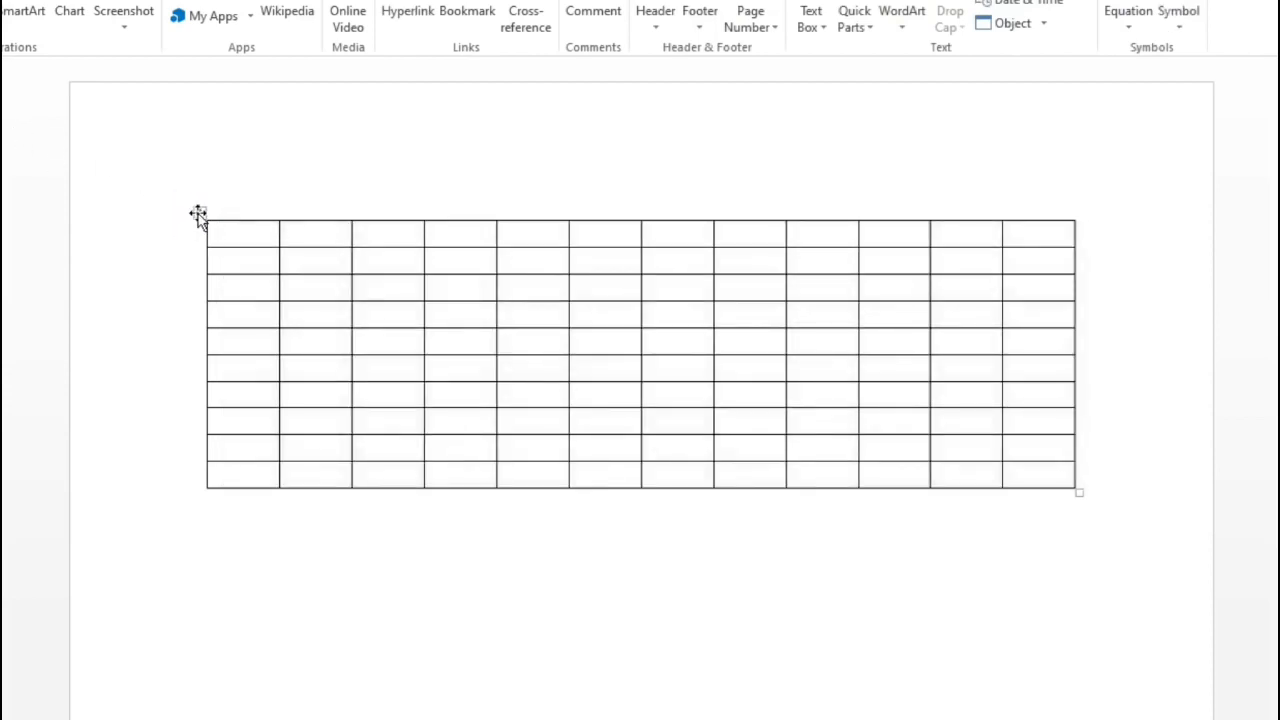
click(199, 214)
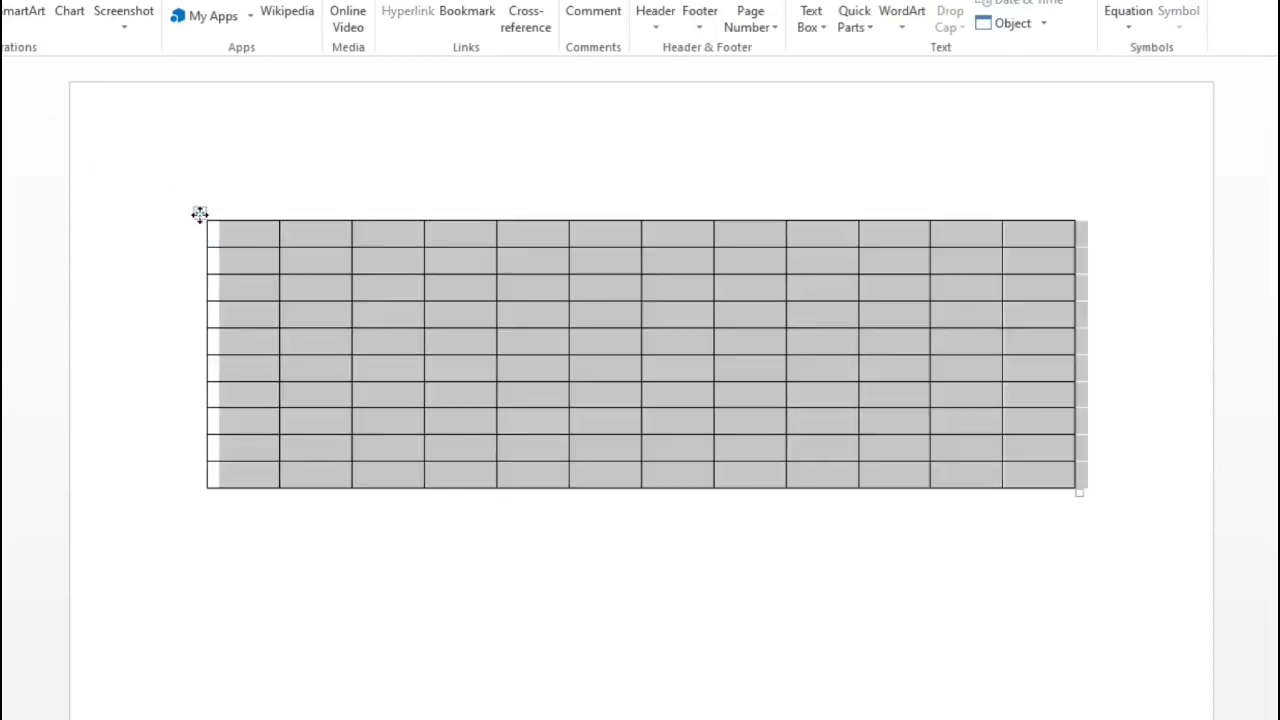
right_click(199, 214)
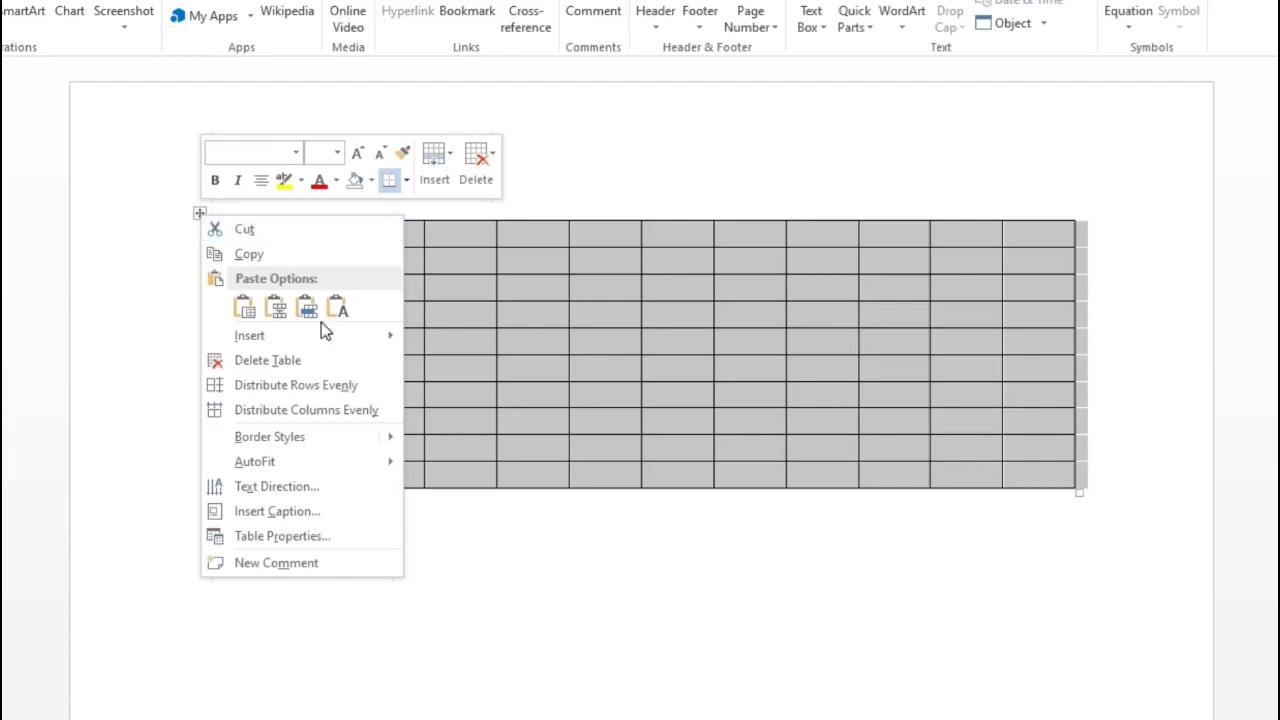
click(340, 368)
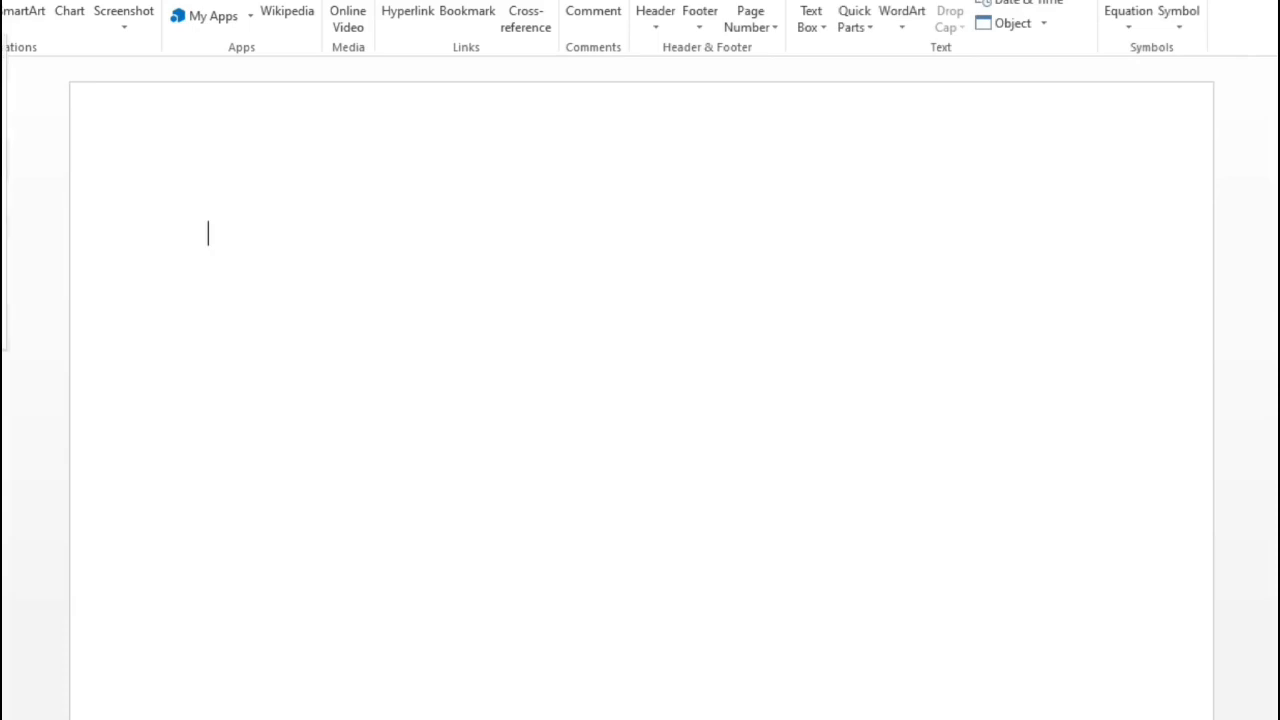
Step: Draw a table's outer frame about 11.64 cm wide and 4.55 cm high near the page's upper margin
click(52, 78)
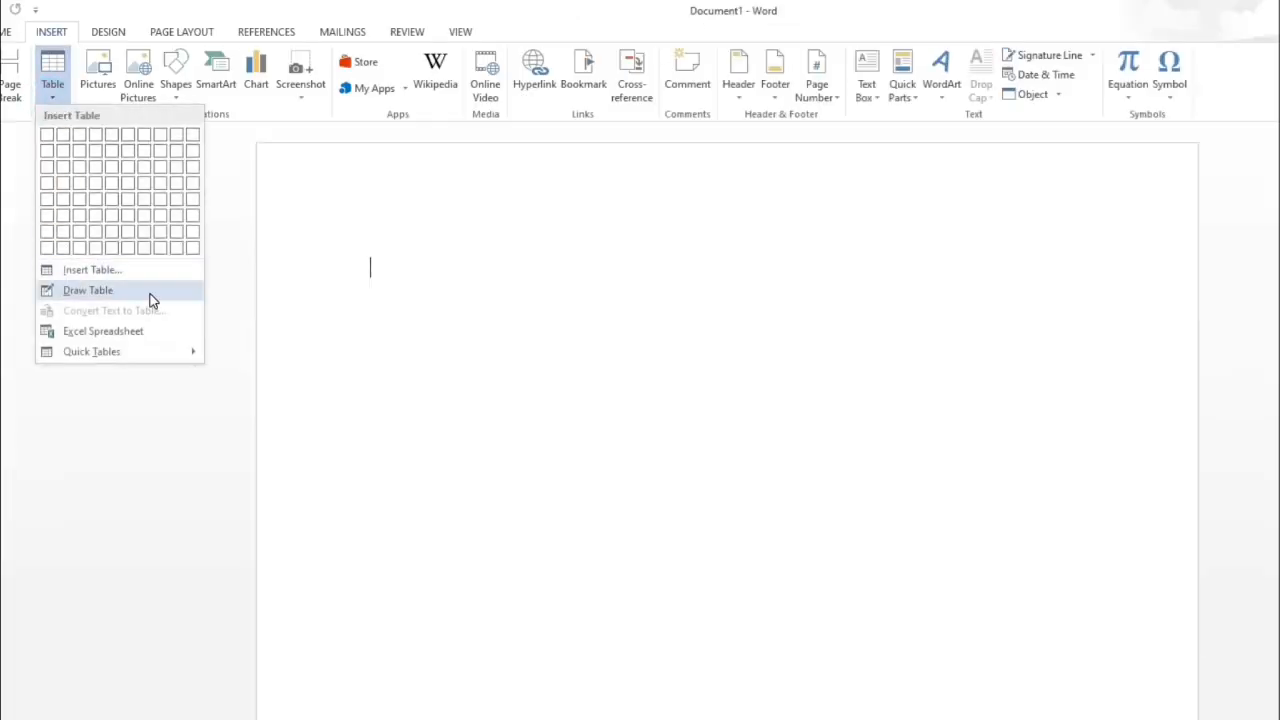
click(152, 300)
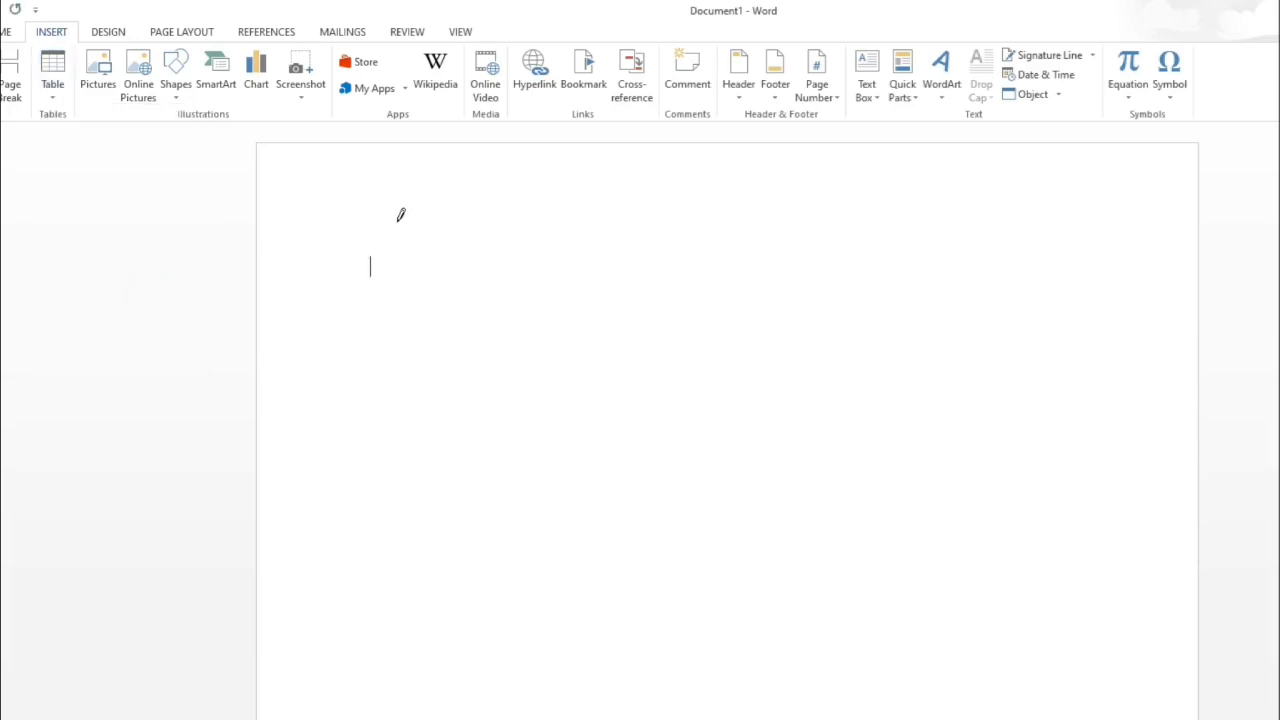
mouse_move(389, 221)
mouse_down()
mouse_move(551, 332)
mouse_move(911, 427)
mouse_up()
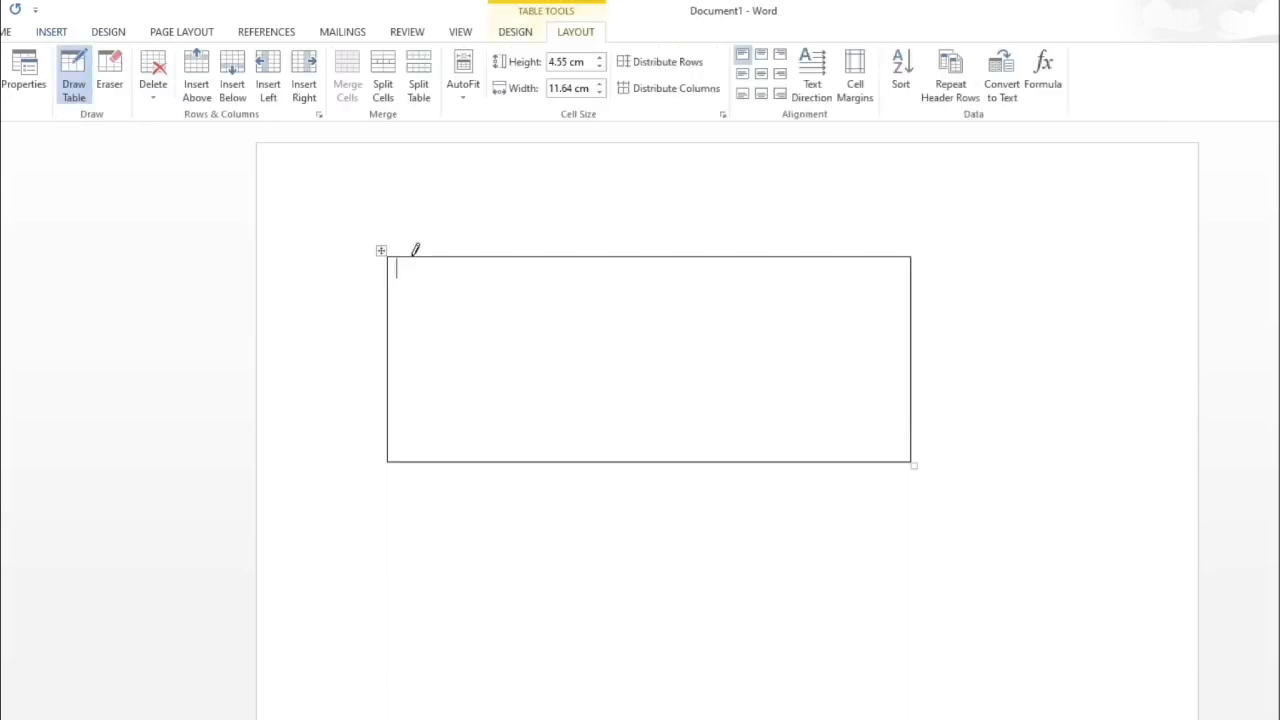
Step: Draw five horizontal lines across the table frame to divide it into six rows
mouse_move(390, 293)
mouse_down()
mouse_move(808, 294)
mouse_move(726, 300)
mouse_up()
drag(397, 333, 906, 333)
drag(398, 378, 910, 378)
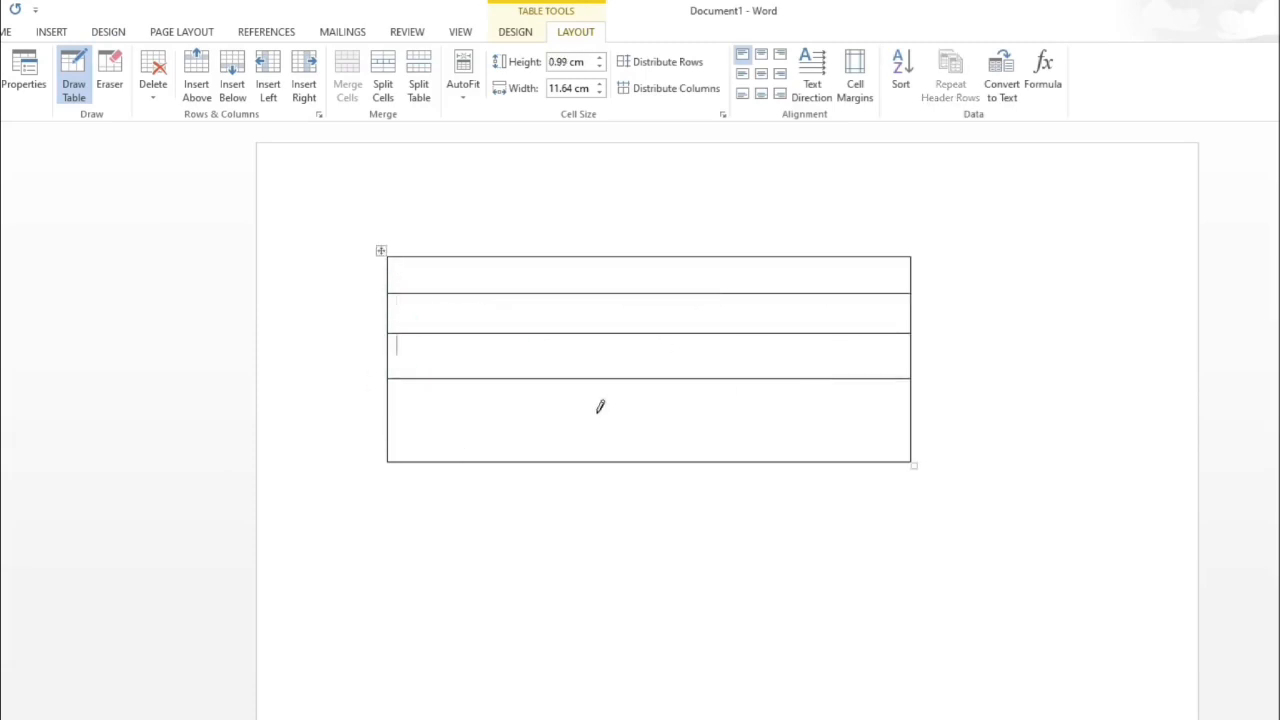
drag(400, 422, 893, 427)
drag(391, 393, 906, 392)
Step: Draw five vertical lines down the table to divide it into six columns of varying width
drag(441, 486, 437, 259)
drag(514, 257, 514, 490)
mouse_move(640, 263)
mouse_down()
mouse_move(623, 397)
mouse_move(637, 493)
mouse_up()
mouse_move(769, 260)
mouse_down()
mouse_move(803, 457)
mouse_move(795, 505)
mouse_up()
drag(866, 260, 864, 490)
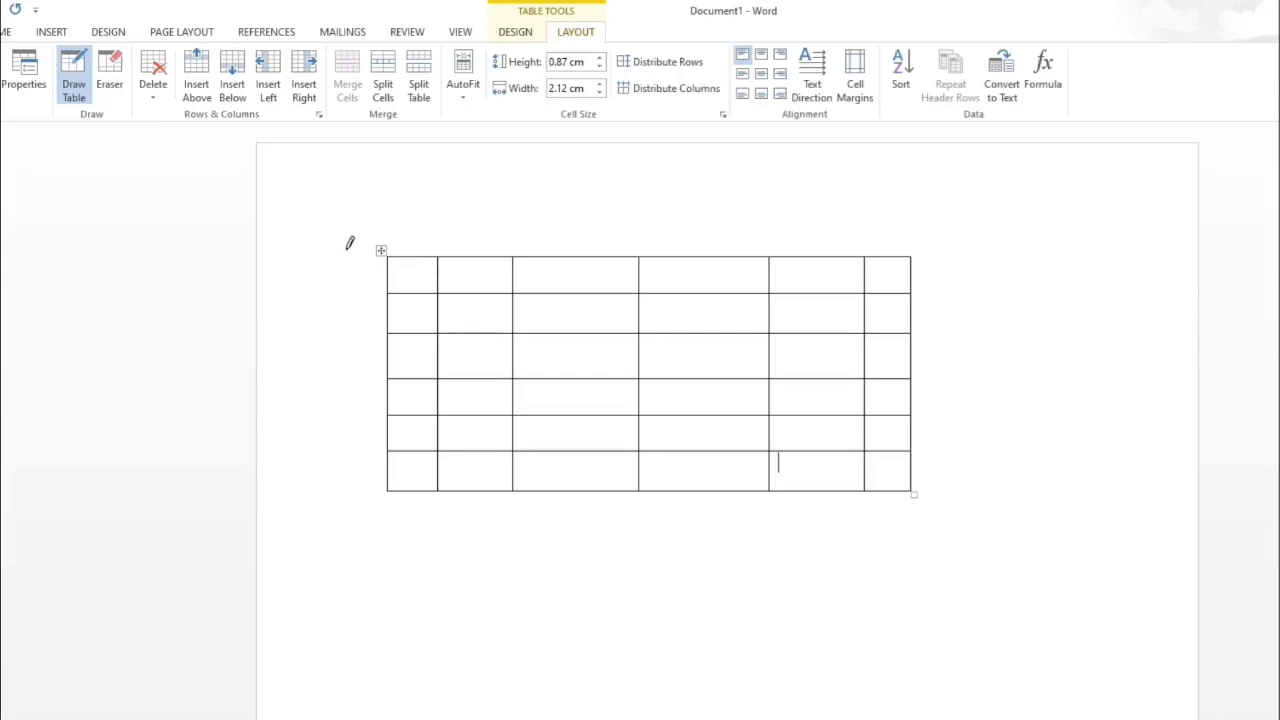
Step: Turn off table drawing, place the cursor in a table cell and display the table style options
click(58, 33)
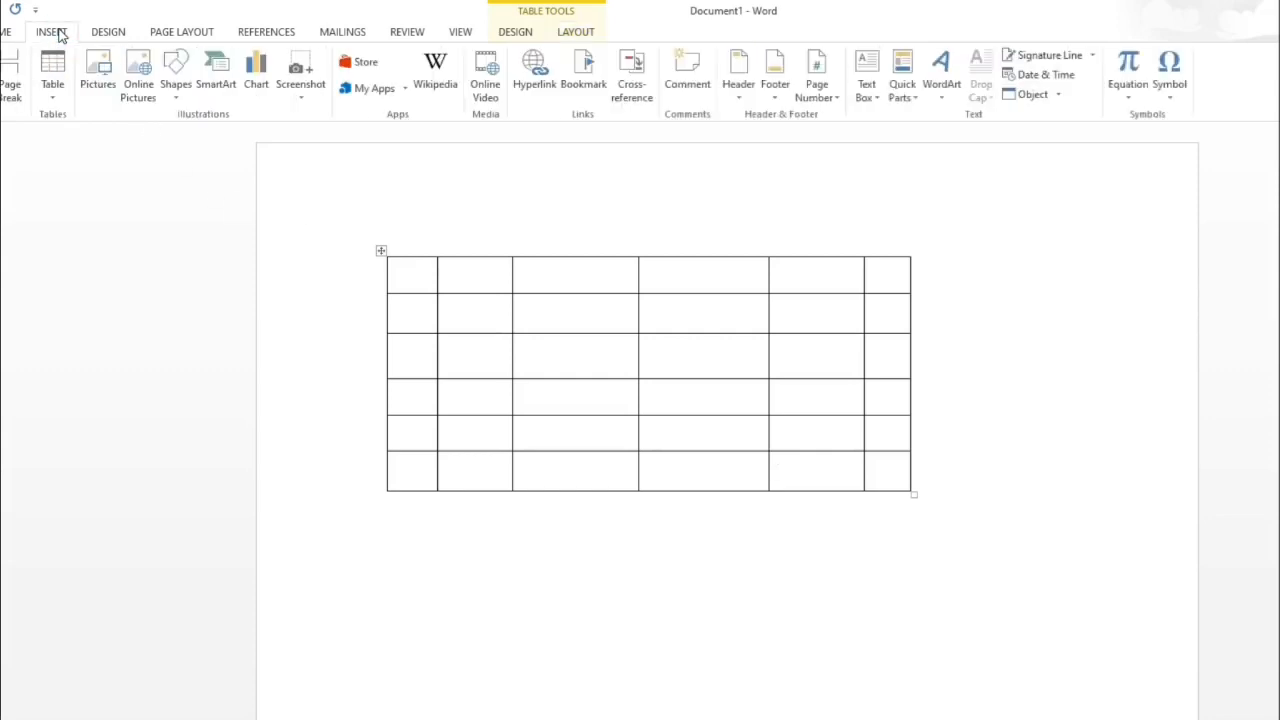
click(52, 85)
click(50, 292)
click(601, 391)
click(516, 35)
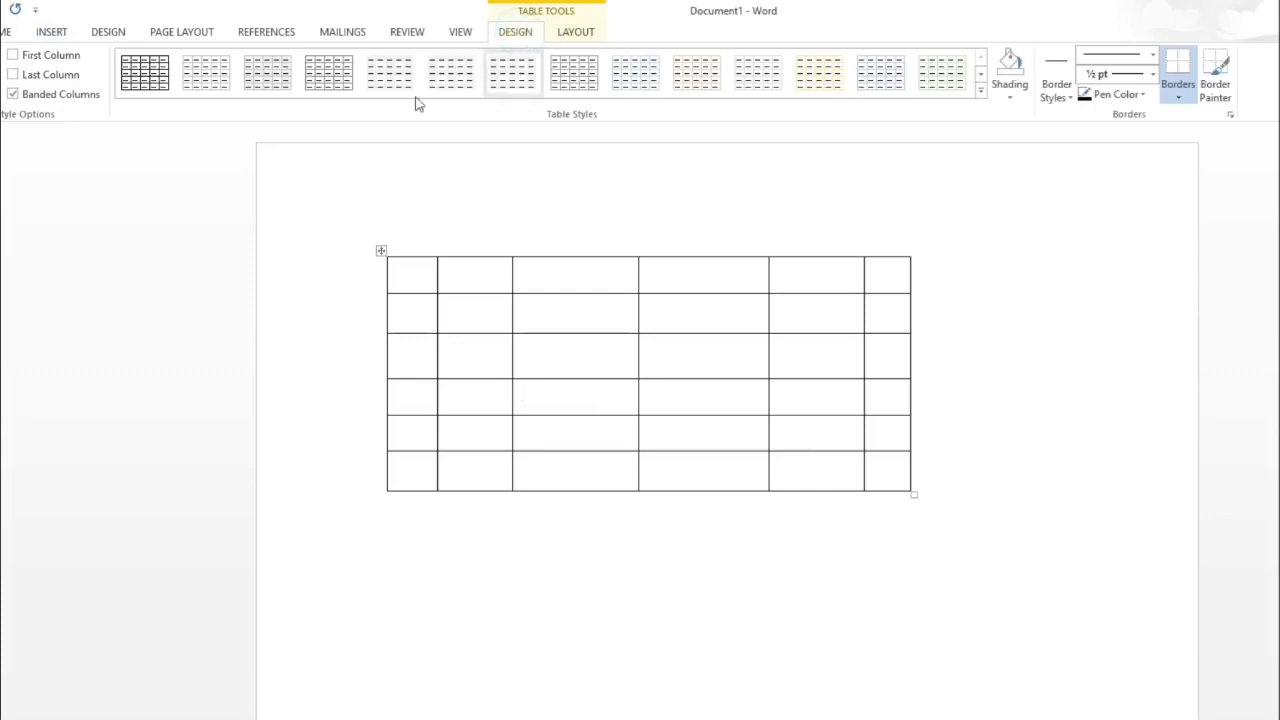
Step: Delete the hand-drawn table from the page
click(55, 32)
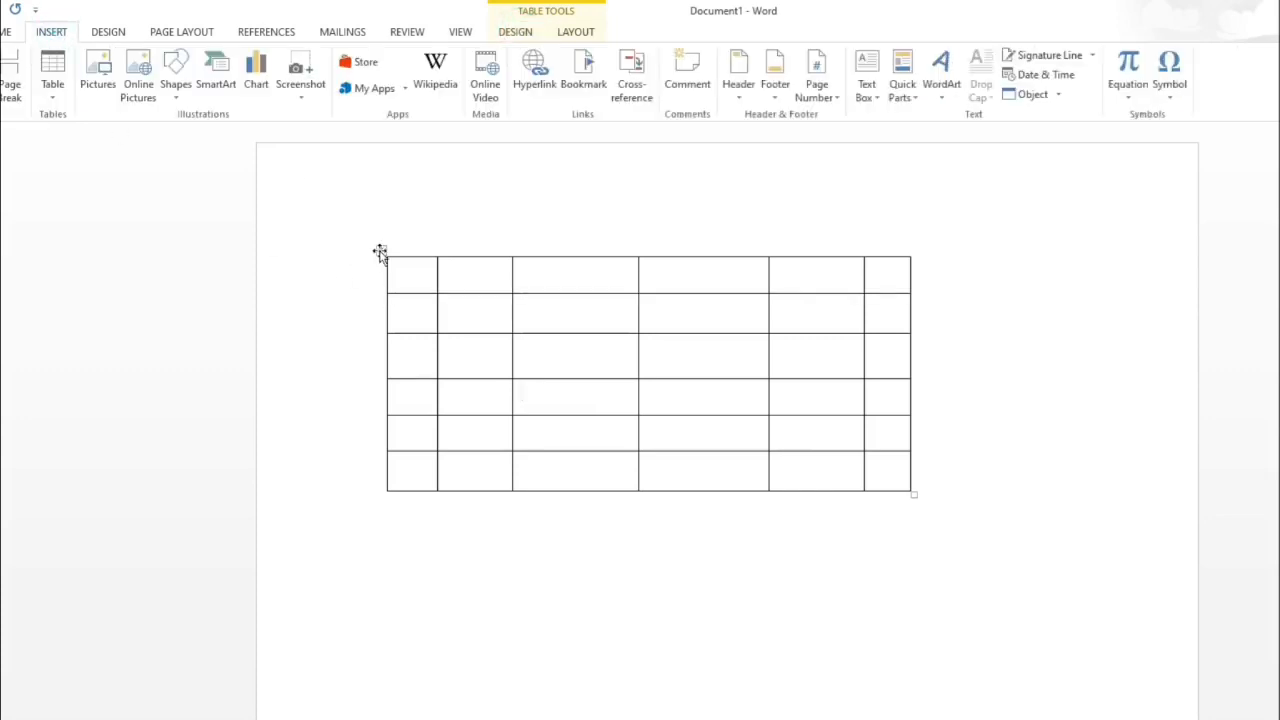
right_click(379, 252)
click(414, 264)
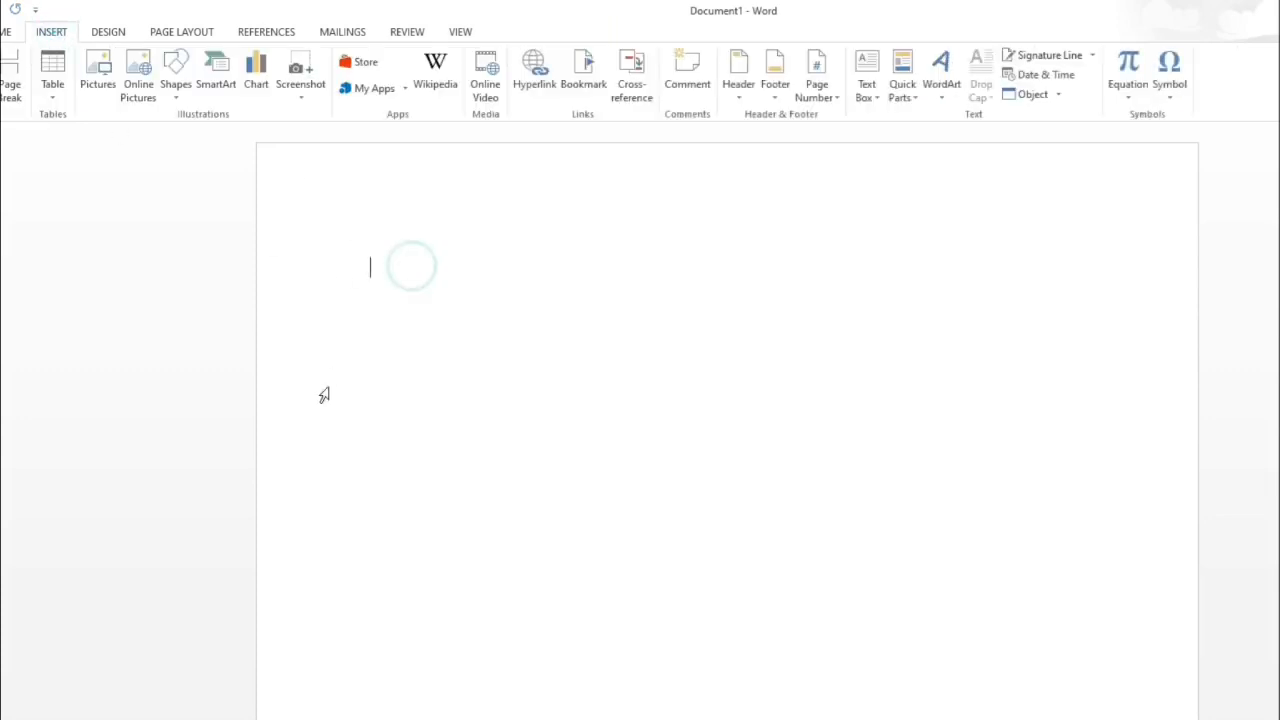
Step: Insert a fresh table with seven columns and three rows on the empty page
click(45, 84)
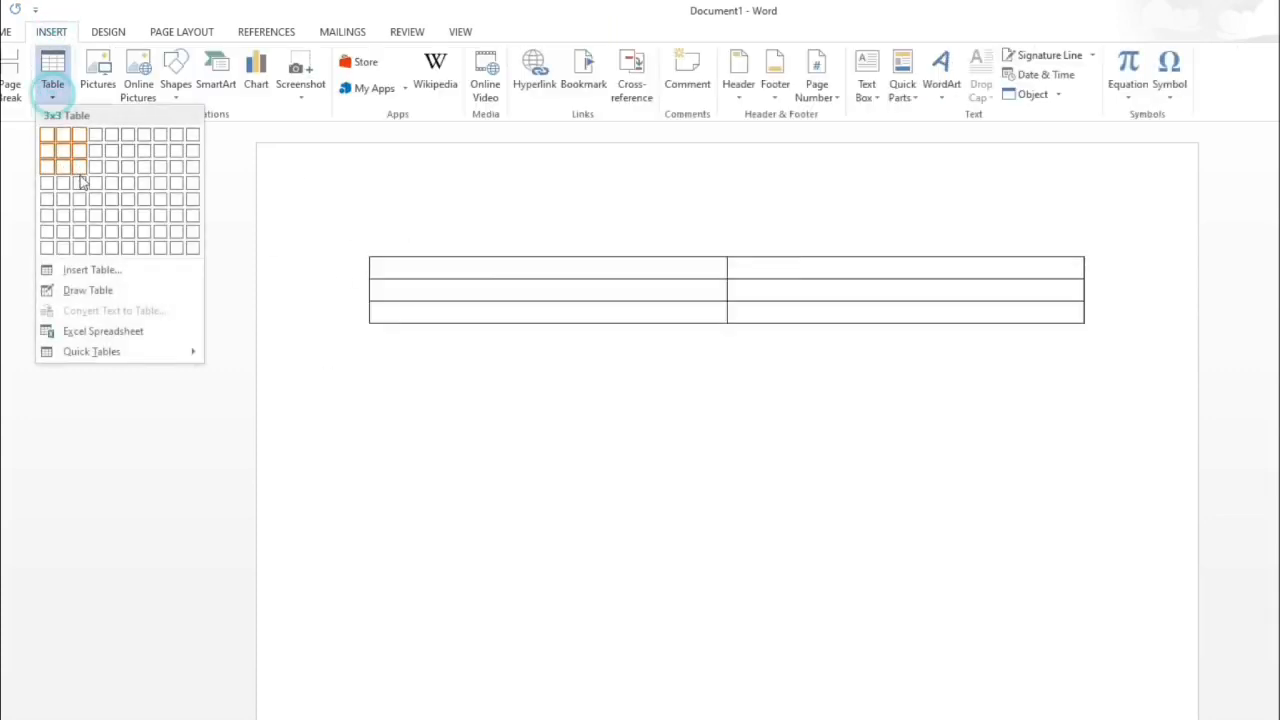
click(143, 167)
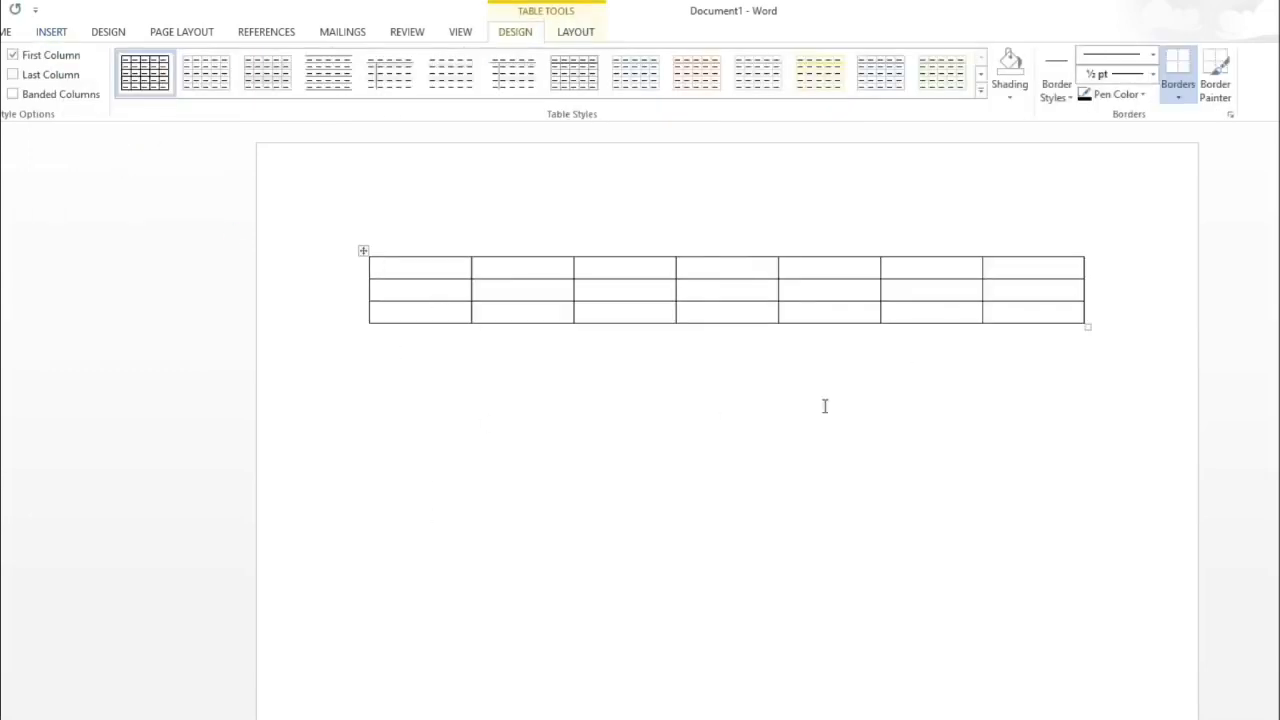
Step: Fill all seven cells of the table's first row with 25
text(2525)
key(Tab)
text(25)
key(Tab)
text(25)
key(Tab)
text(25)
key(Tab)
text(25)
key(Tab)
text(25)
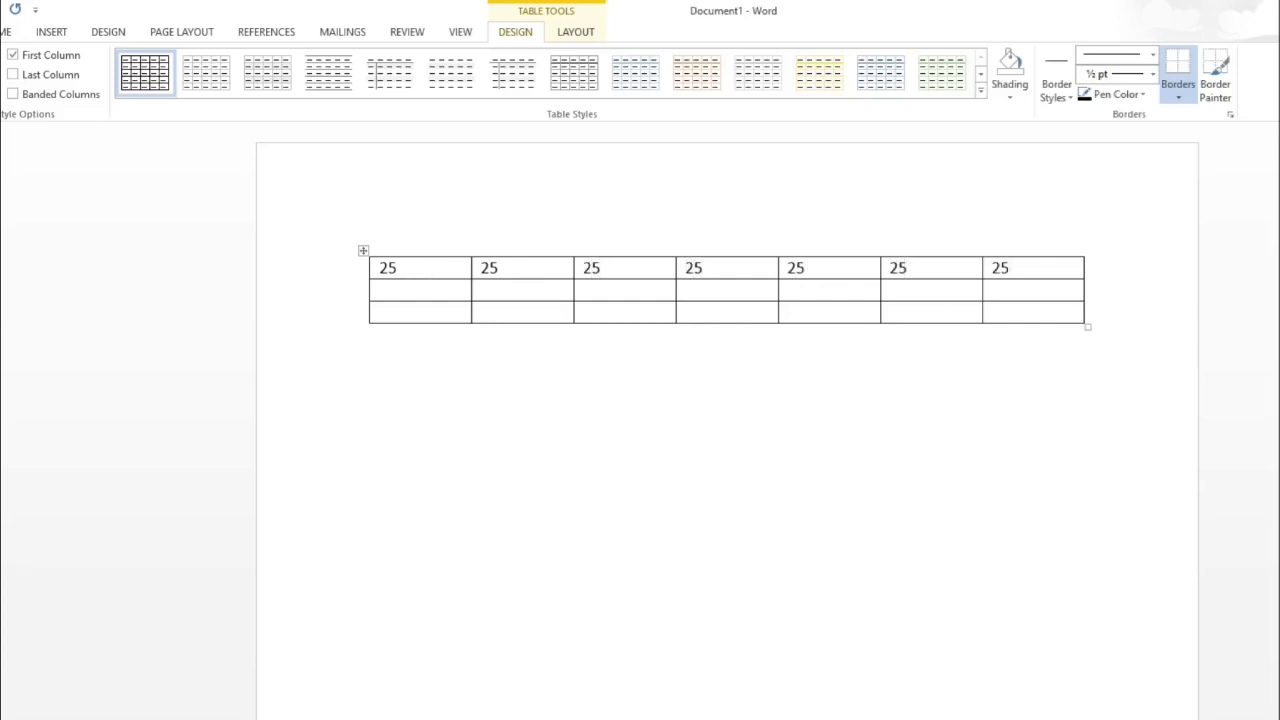
Step: Enter 25 in the second row's first cell and move the cursor forward and back through the neighbouring cells
key(Tab)
text(25)
key(Tab)
key(Tab)
key(Tab)
key(Tab)
key(shift+Tab)
key(shift+Tab)
key(shift+Tab)
key(shift+Tab)
key(shift+Tab)
key(shift+Tab)
key(shift+Tab)
key(shift+Tab)
Step: Replace the first row's third cell with 60 and its second cell with 55
key(Right)
key(shift+Tab)
text(60)
key(shift+Tab)
text(55)
Step: Number the three rows 1, 2 and 3 in the first column
key(Tab)
key(Tab)
key(Tab)
key(shift+Tab)
key(shift+Tab)
key(shift+Tab)
key(shift+Tab)
text(1)
double_click(388, 290)
text(2)
click(402, 316)
text(3)
Step: Append a new row at the end of the table and enter 4 in its first cell
key(Tab)
key(Tab)
key(Tab)
key(Tab)
key(Tab)
key(Tab)
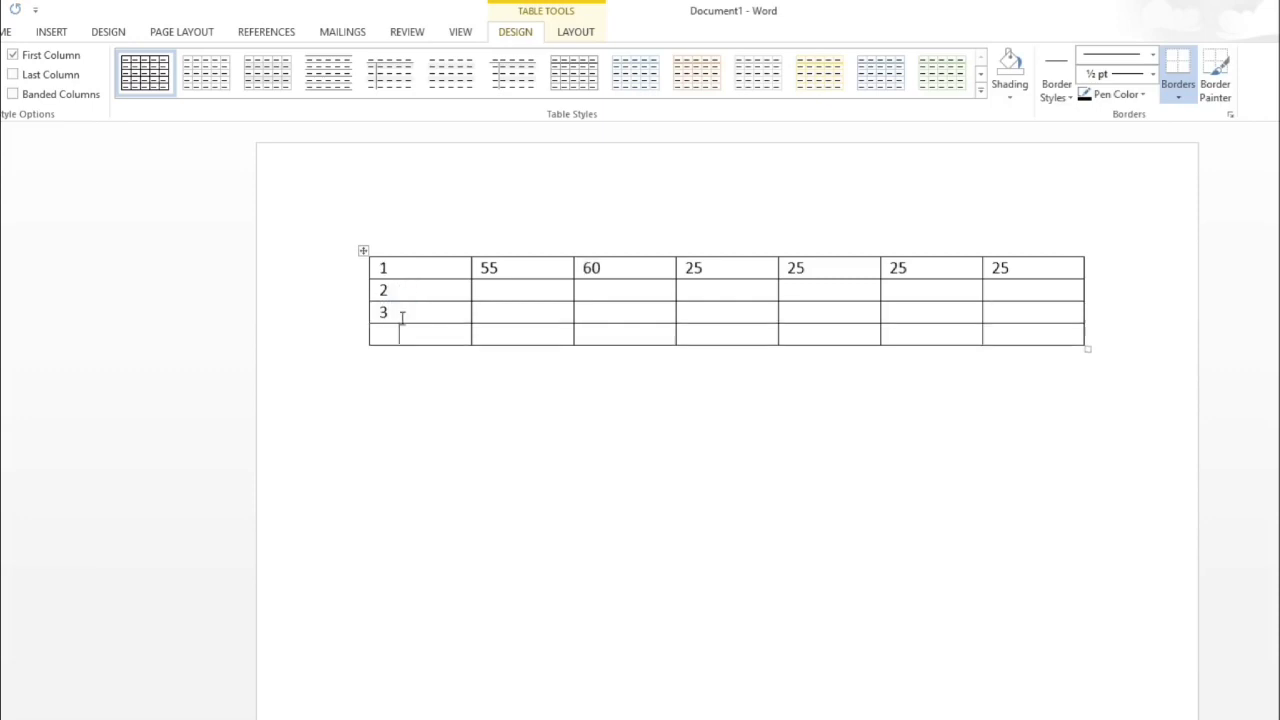
text(4)
Step: Try adding two empty rows one at a time below the row numbered 2, and undo both additions
click(1094, 290)
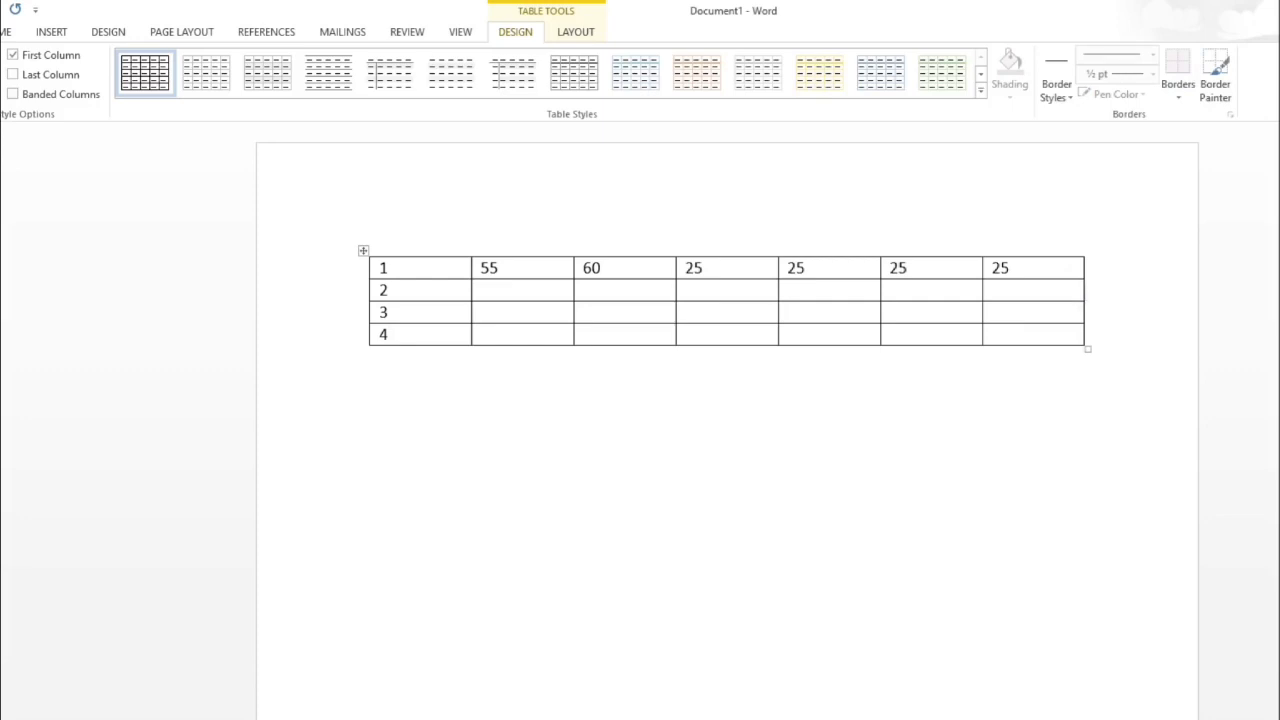
key(Return)
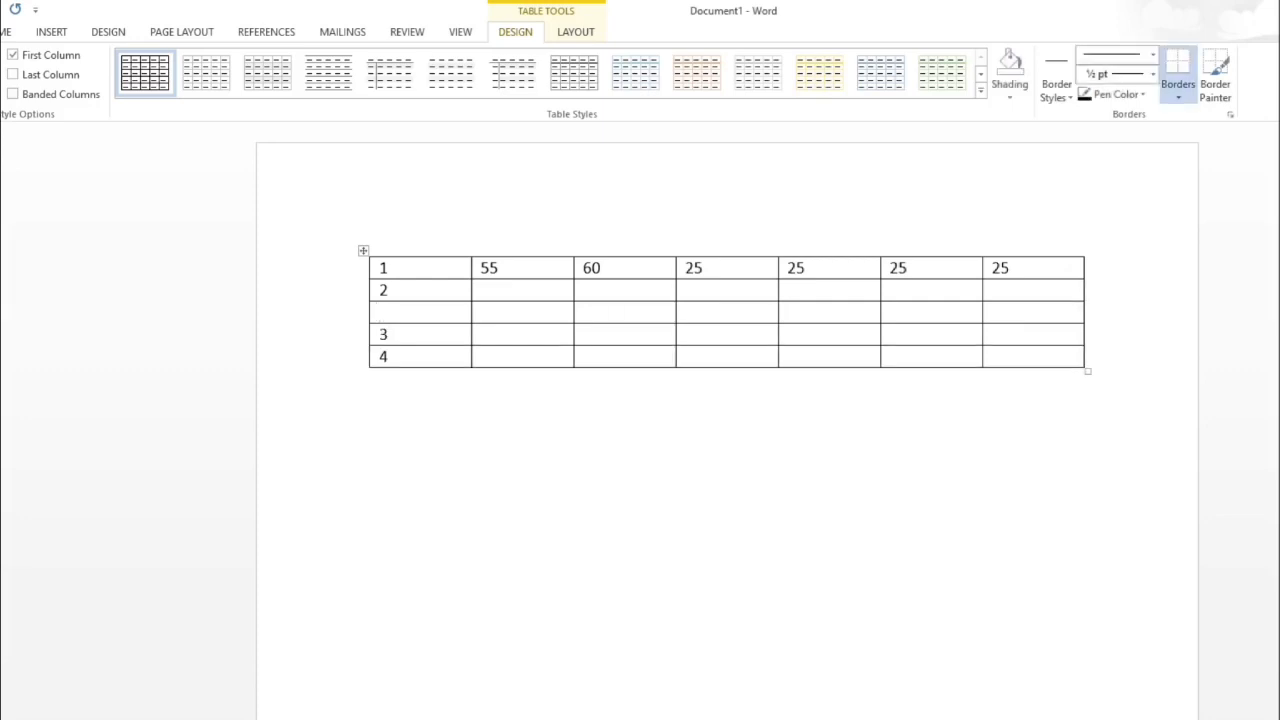
click(1100, 287)
key(Return)
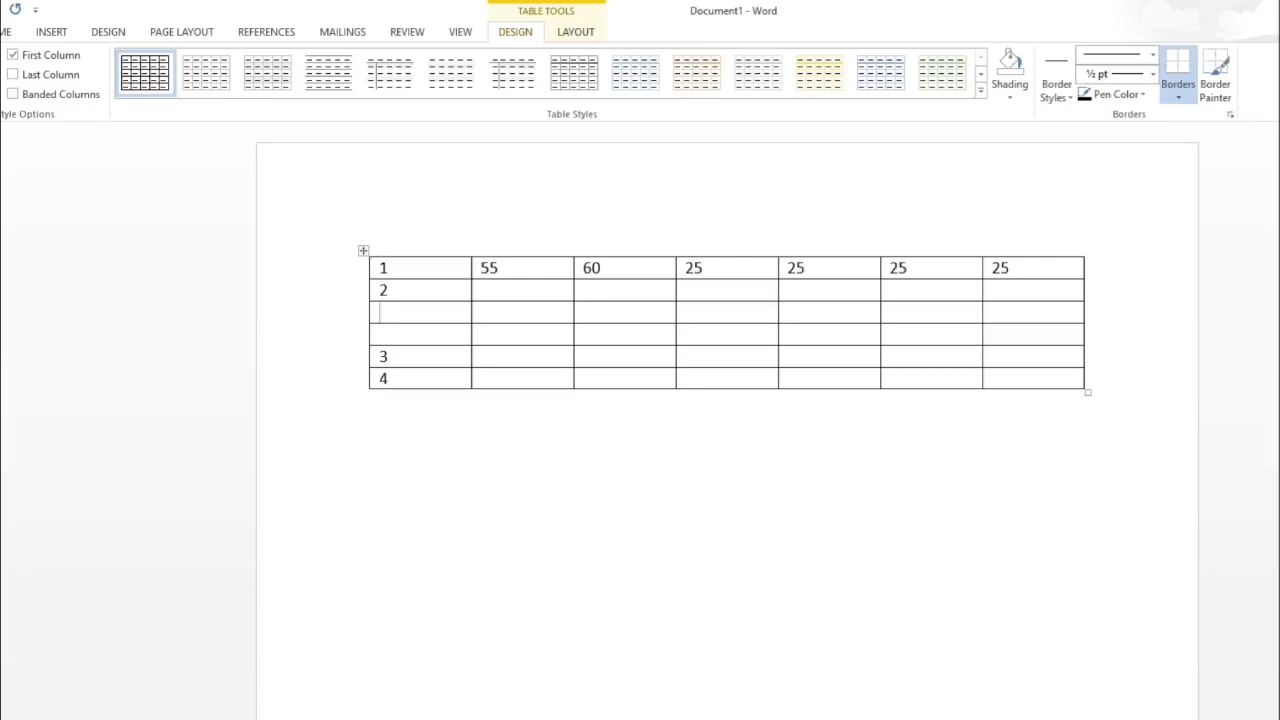
key(ctrl+z)
key(ctrl+z)
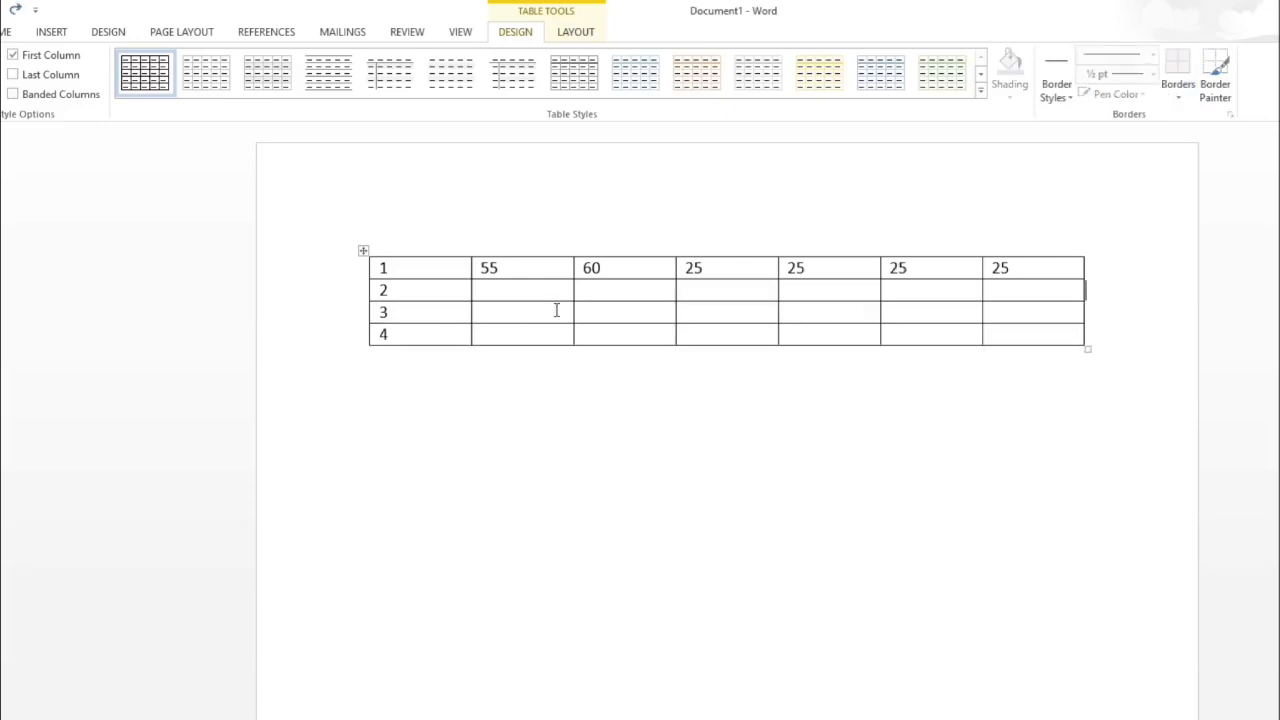
Step: Try inserting an empty row between rows 1 and 2, and undo the insertion
click(462, 310)
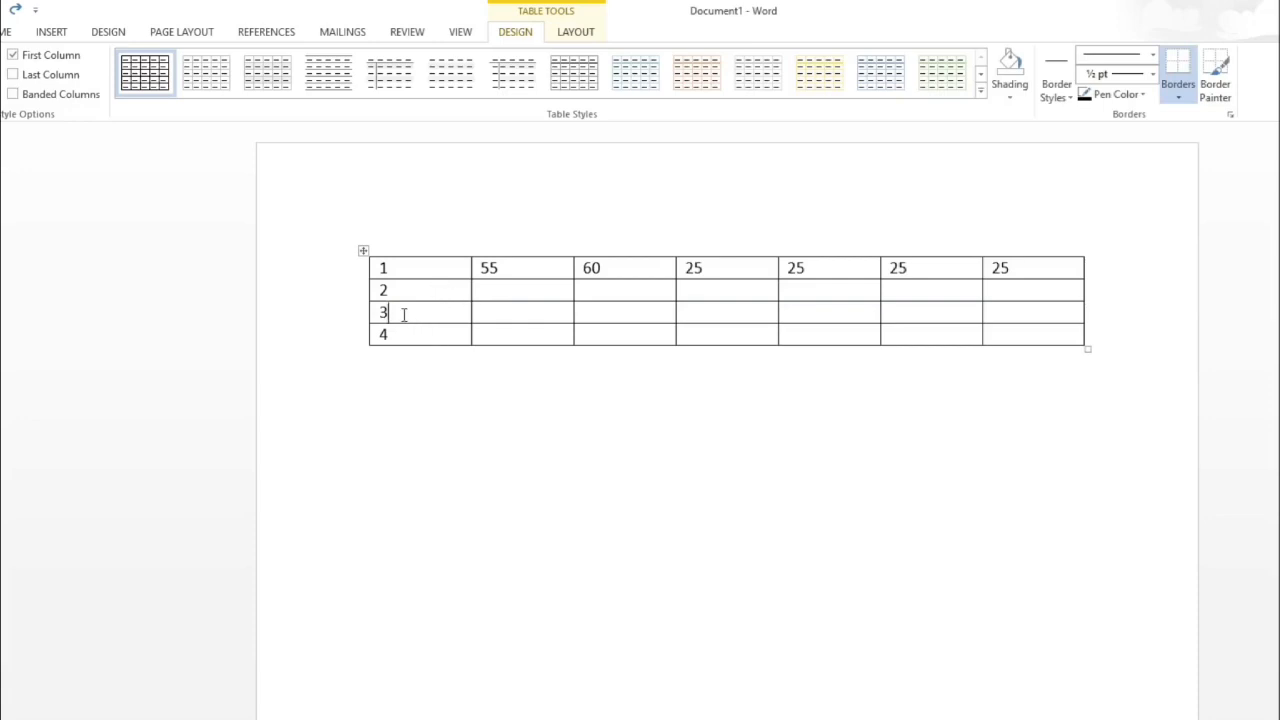
mouse_move(368, 288)
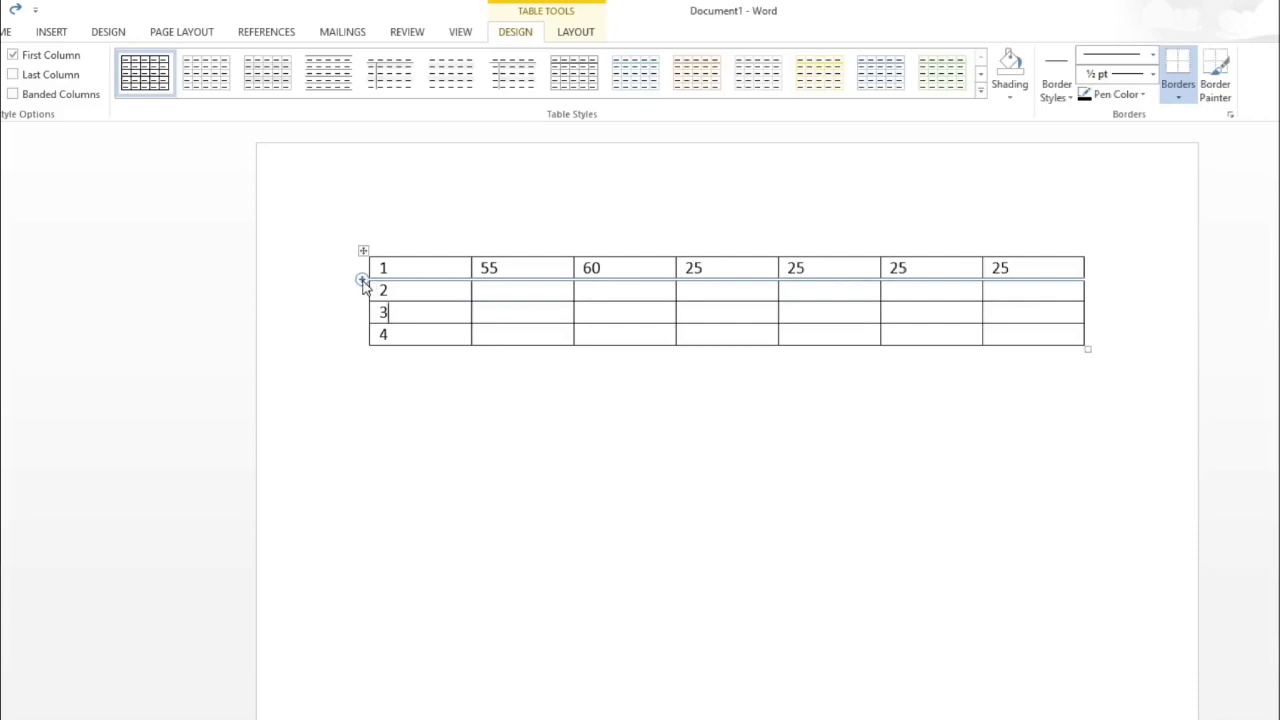
click(362, 280)
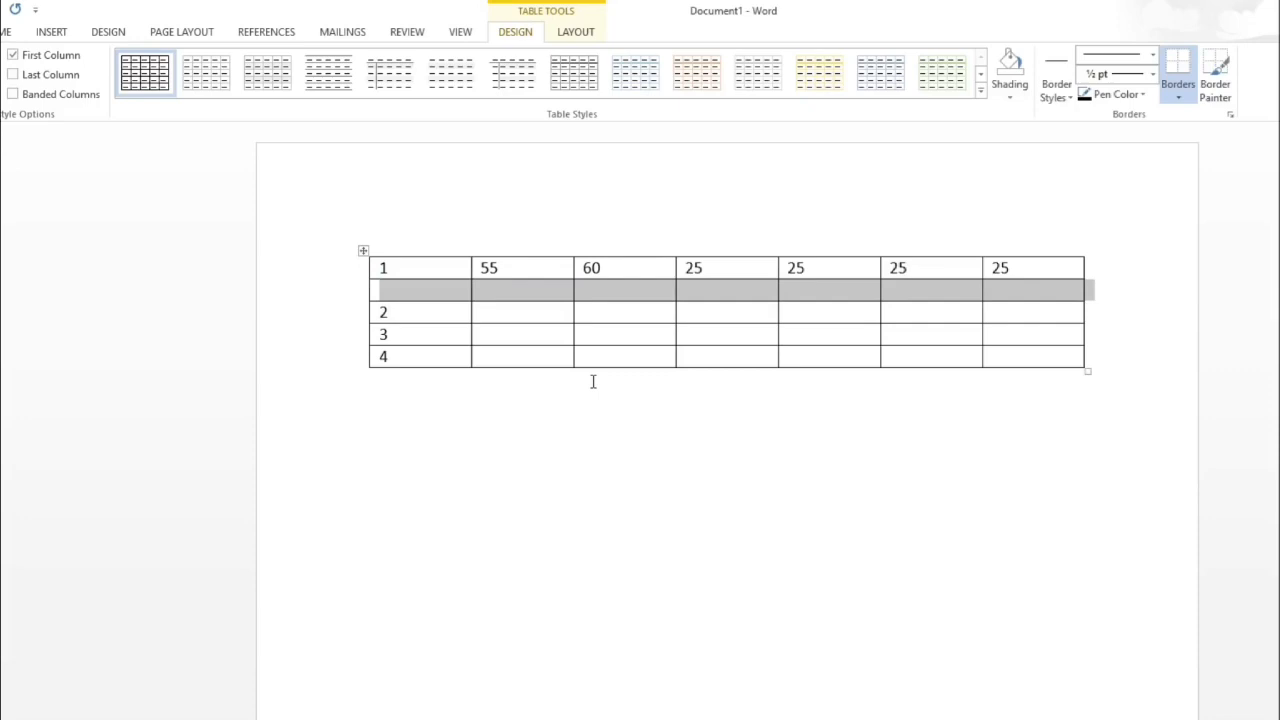
key(ctrl+z)
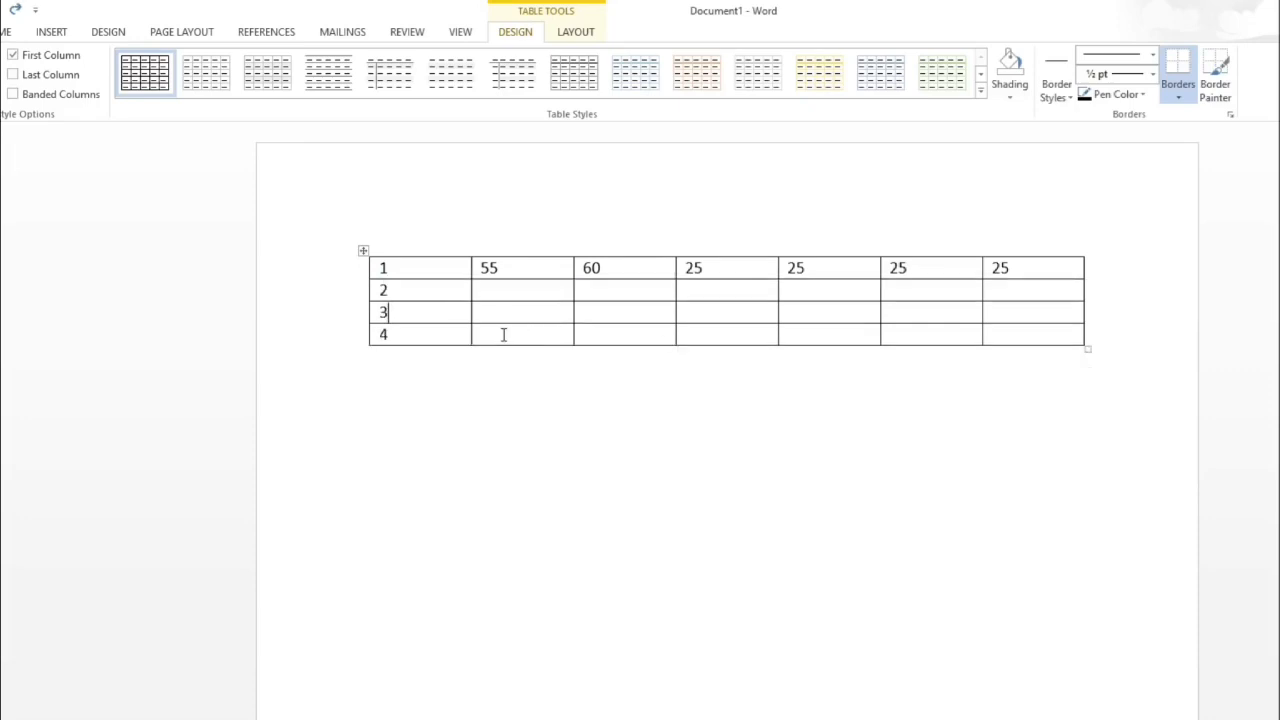
Step: Select rows 2 to 4 and add three empty rows between rows 1 and 2
click(378, 290)
drag(380, 290, 1057, 341)
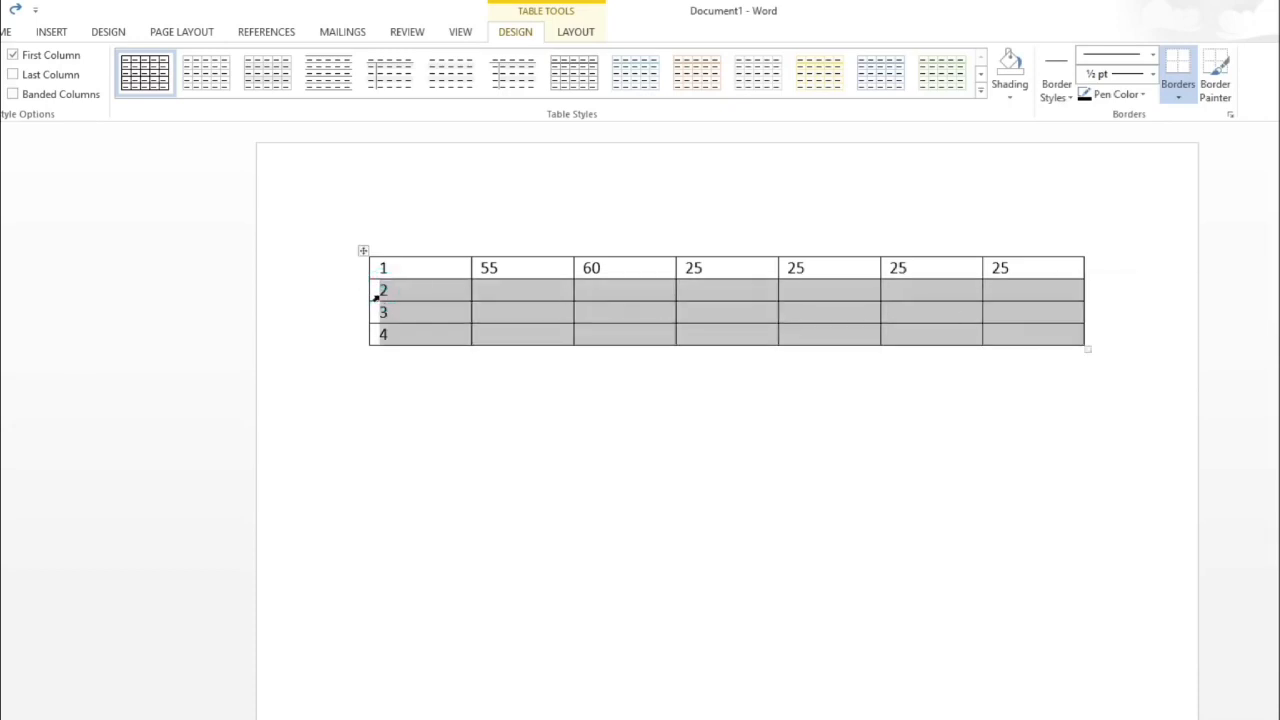
drag(397, 294, 397, 358)
click(590, 449)
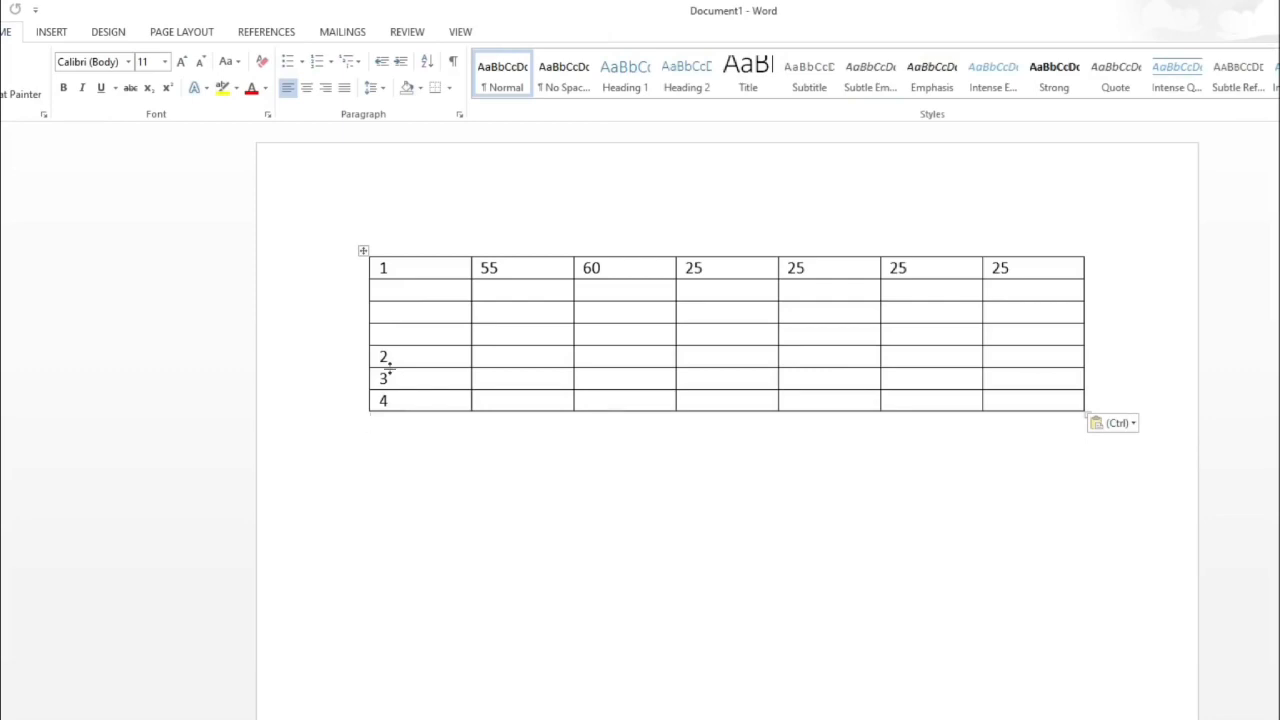
Step: Renumber the first column from 2 to 7 in the rows below the first row
click(391, 291)
text(2)
key(Down)
text(3)
key(Down)
text(4)
key(Down)
key(BackSpace)
text(5)
key(Down)
key(BackSpace)
text(6)
key(Down)
key(BackSpace)
text(7)
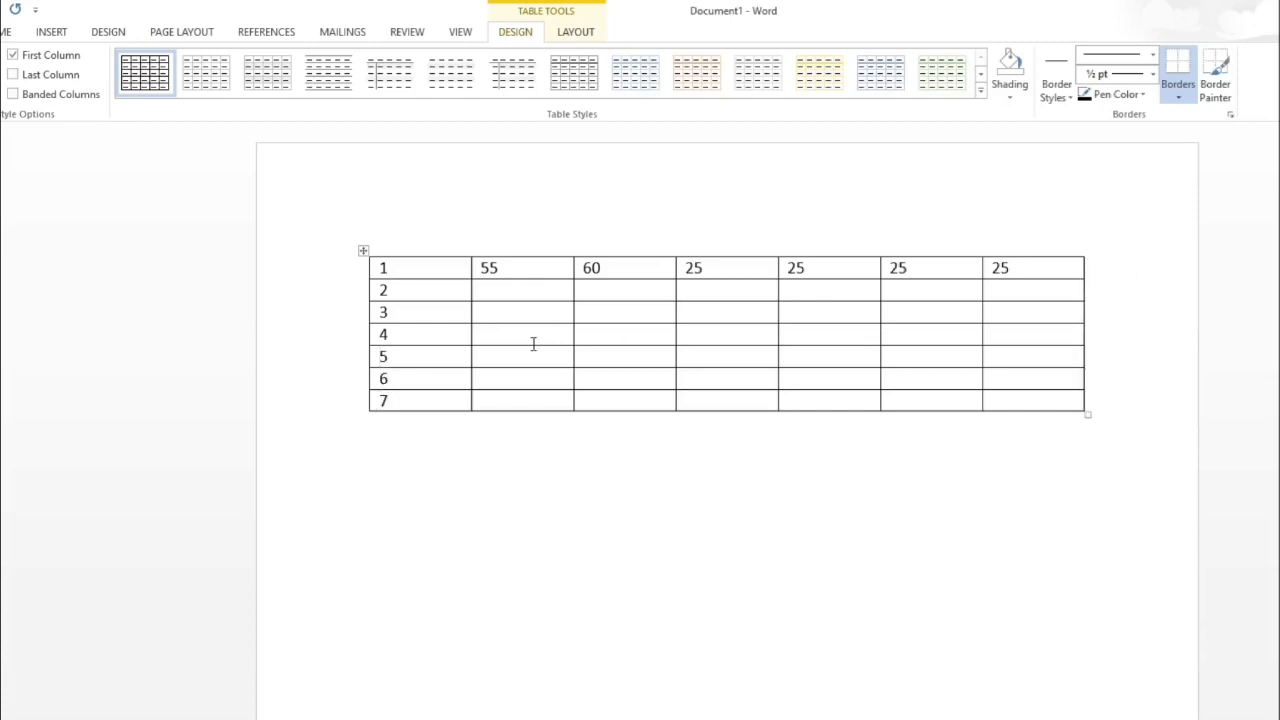
Step: Select rows 4 to 7 and split them off into a separate table
drag(381, 335, 1049, 400)
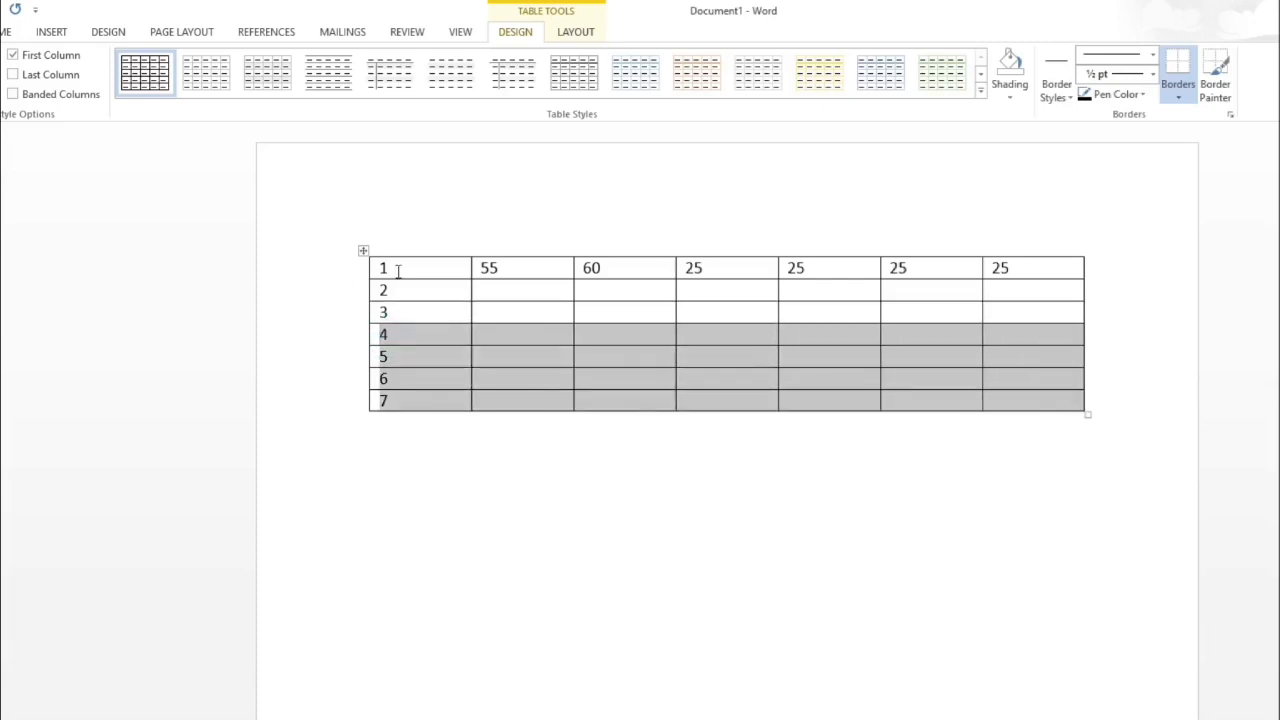
click(425, 316)
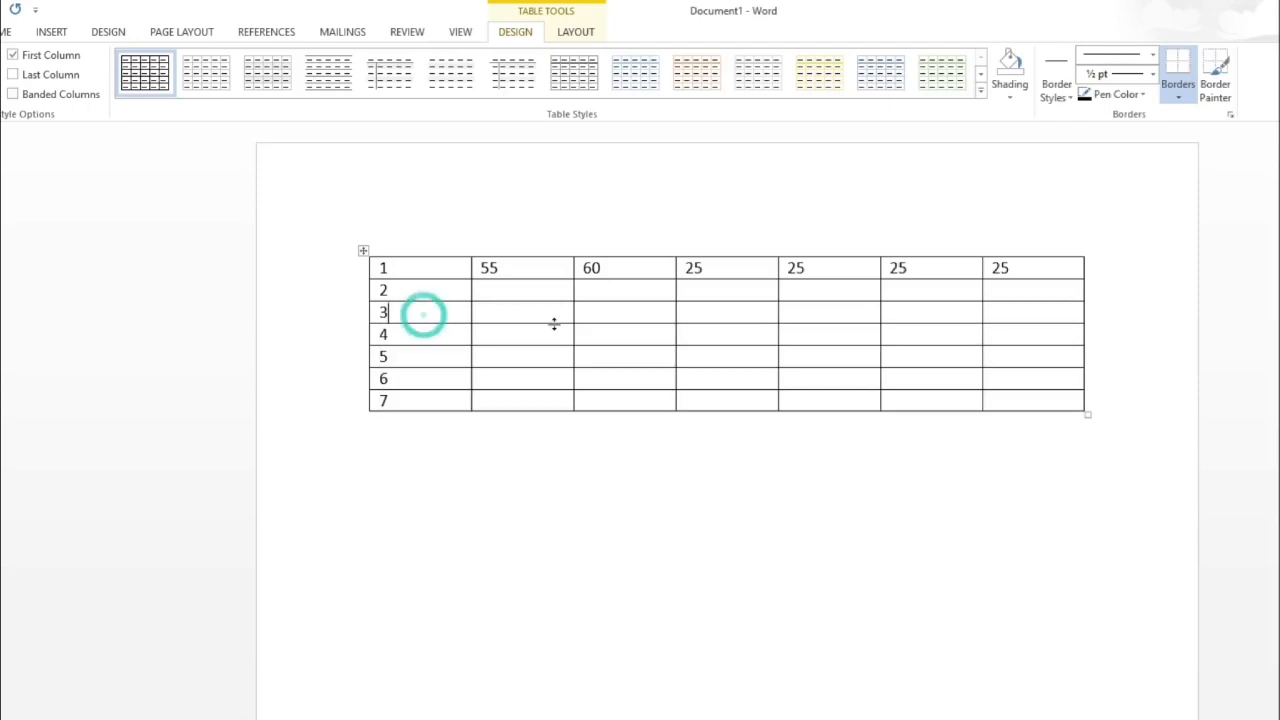
drag(381, 336, 1037, 407)
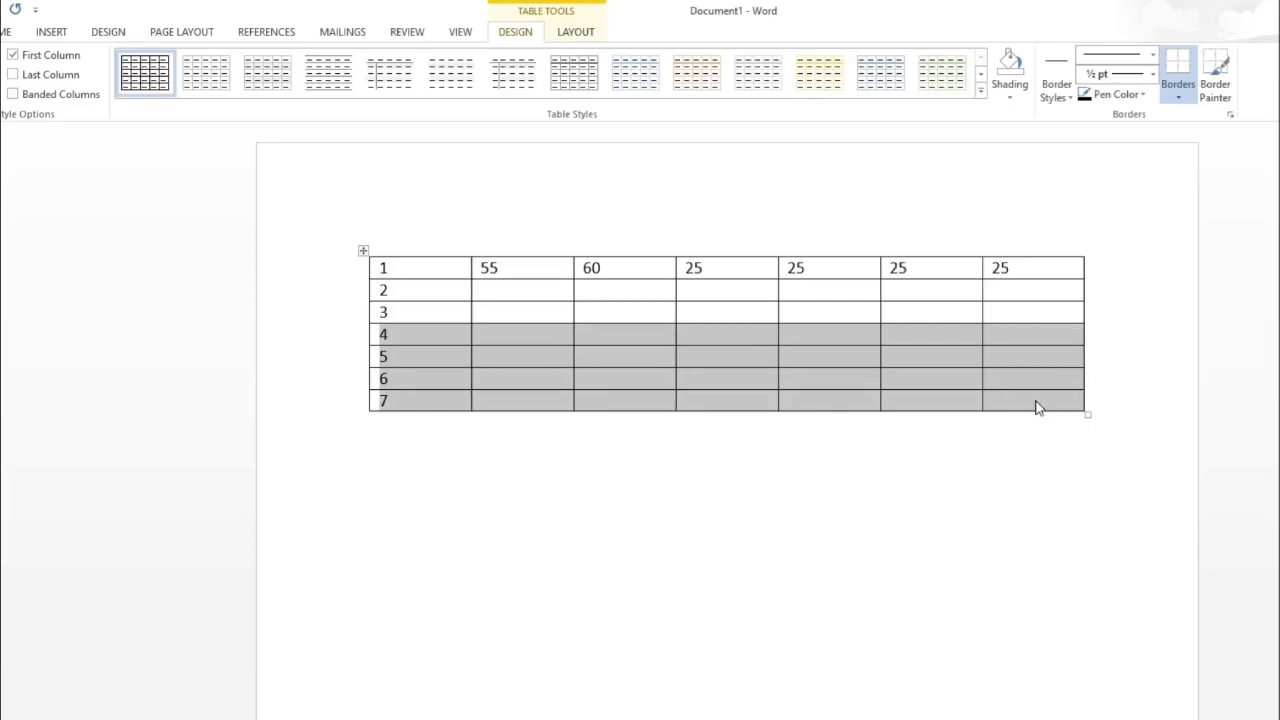
key(ctrl+shift+Return)
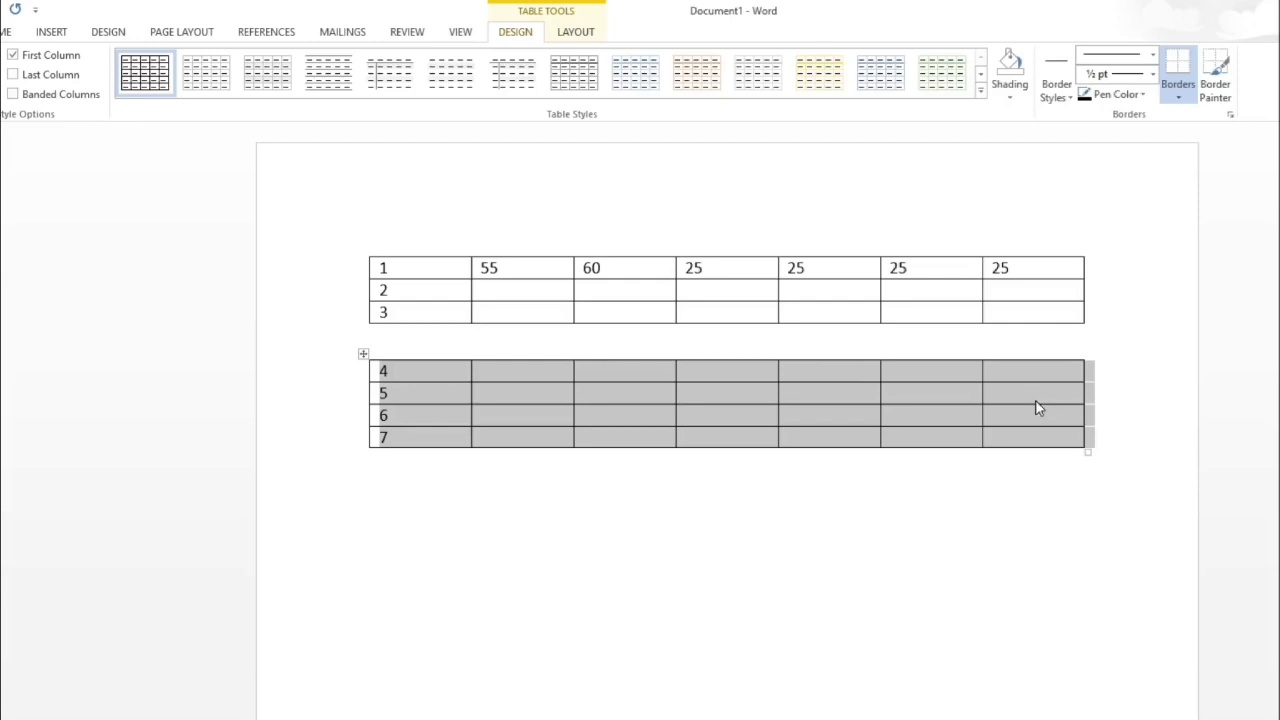
Step: Try the table split two more times on the lower table, and undo both attempts
key(ctrl+shift+Return)
key(ctrl+shift+Return)
key(ctrl+z)
key(ctrl+z)
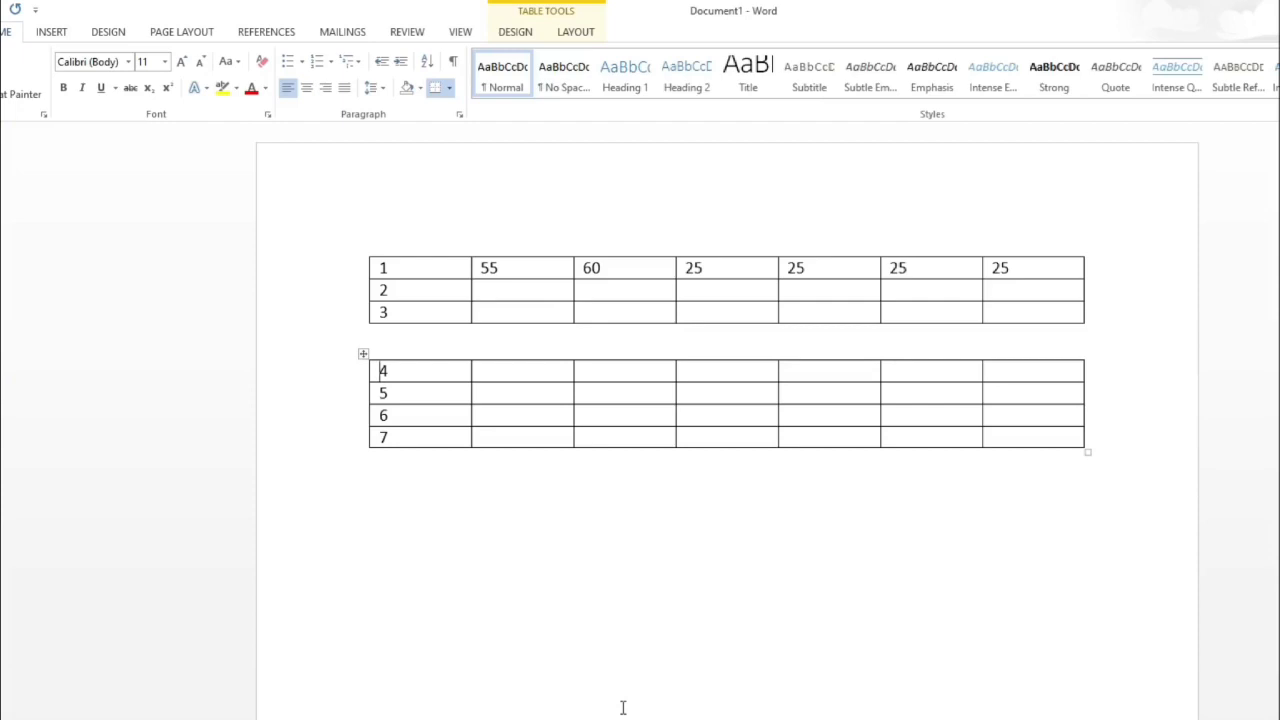
Step: Move row 4 up into the upper table, and move rows 3 and 4 together down into the lower table
key(alt+shift+Up)
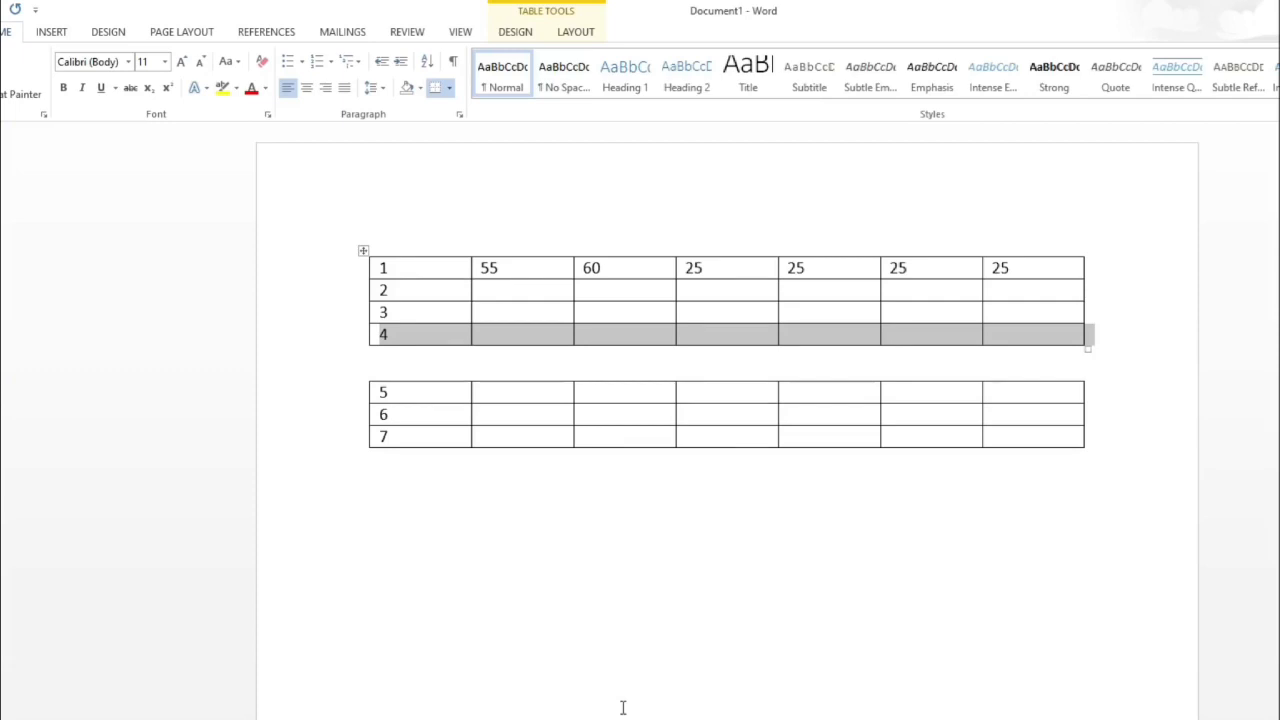
key(Up)
key(shift+Down)
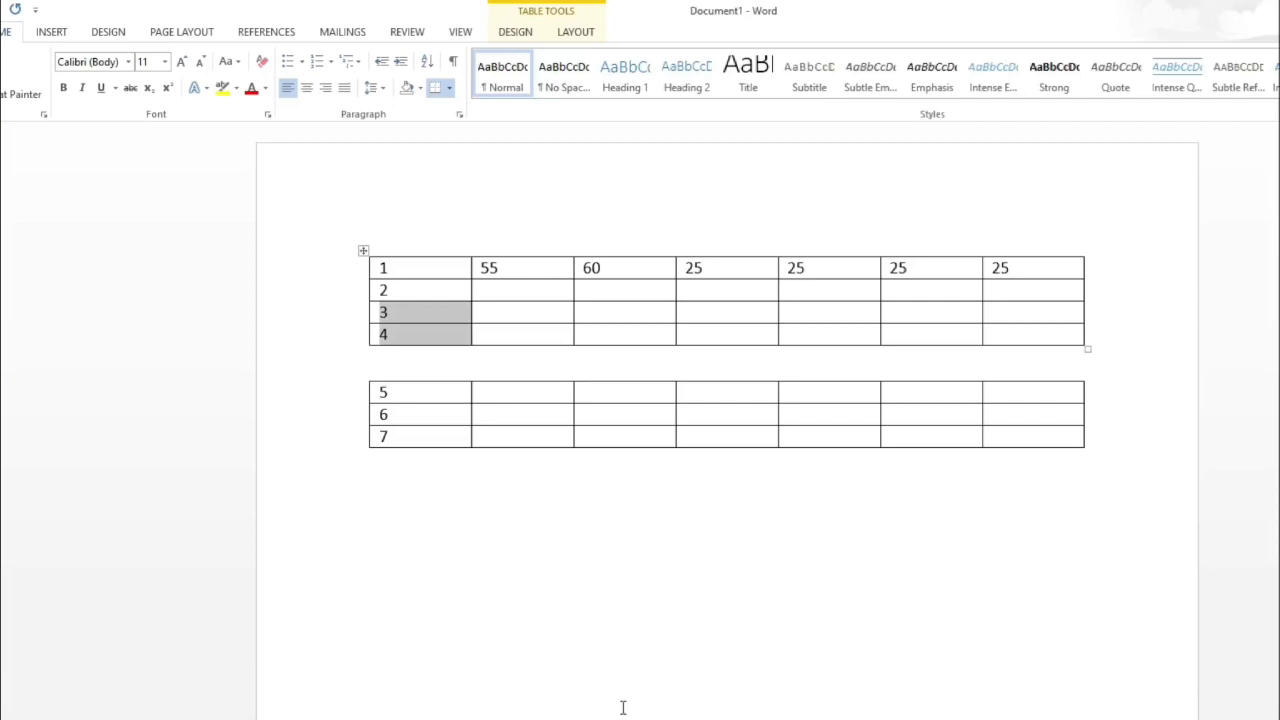
key(shift+End)
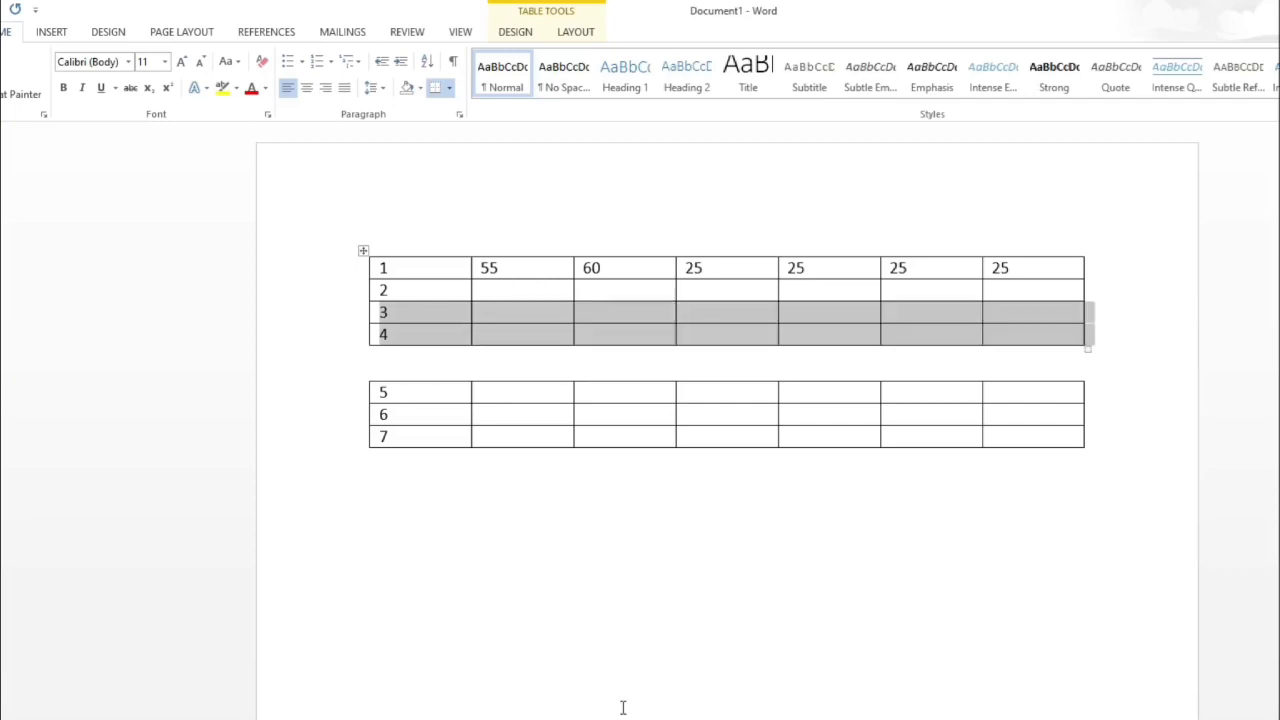
key(alt+shift+Down)
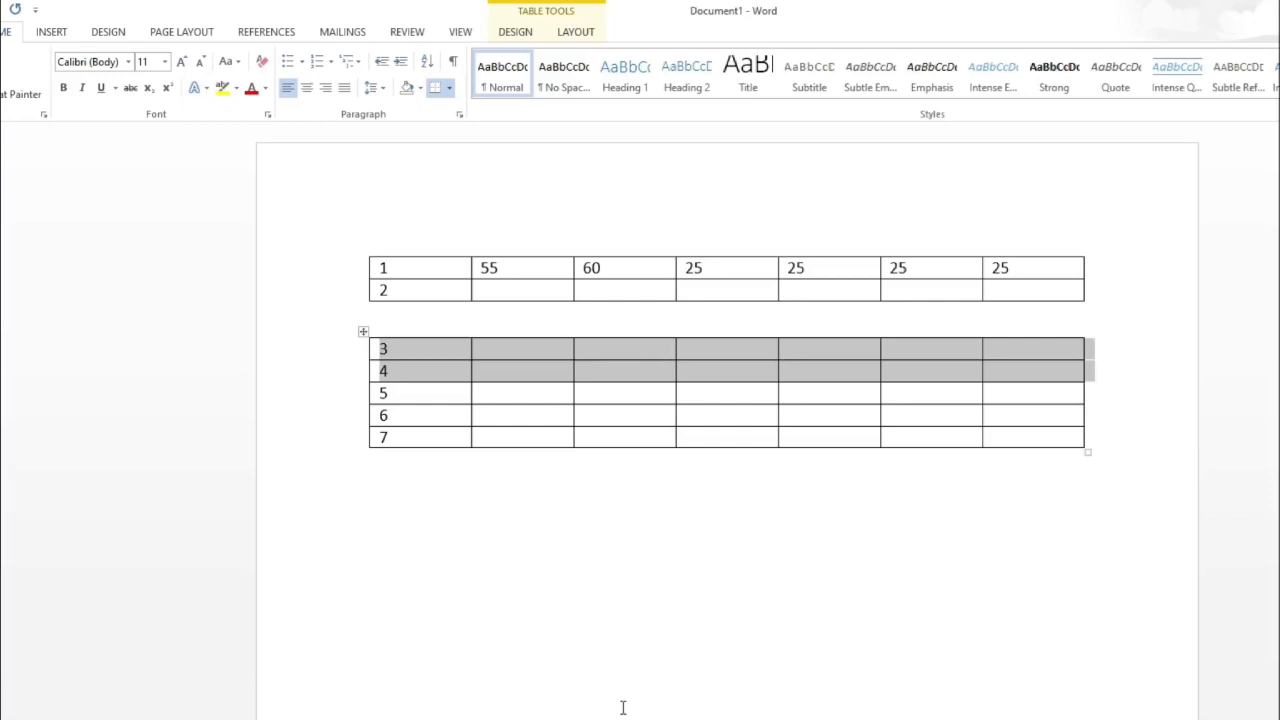
Step: Delete the blank paragraph between the two tables to join them into one
key(Up)
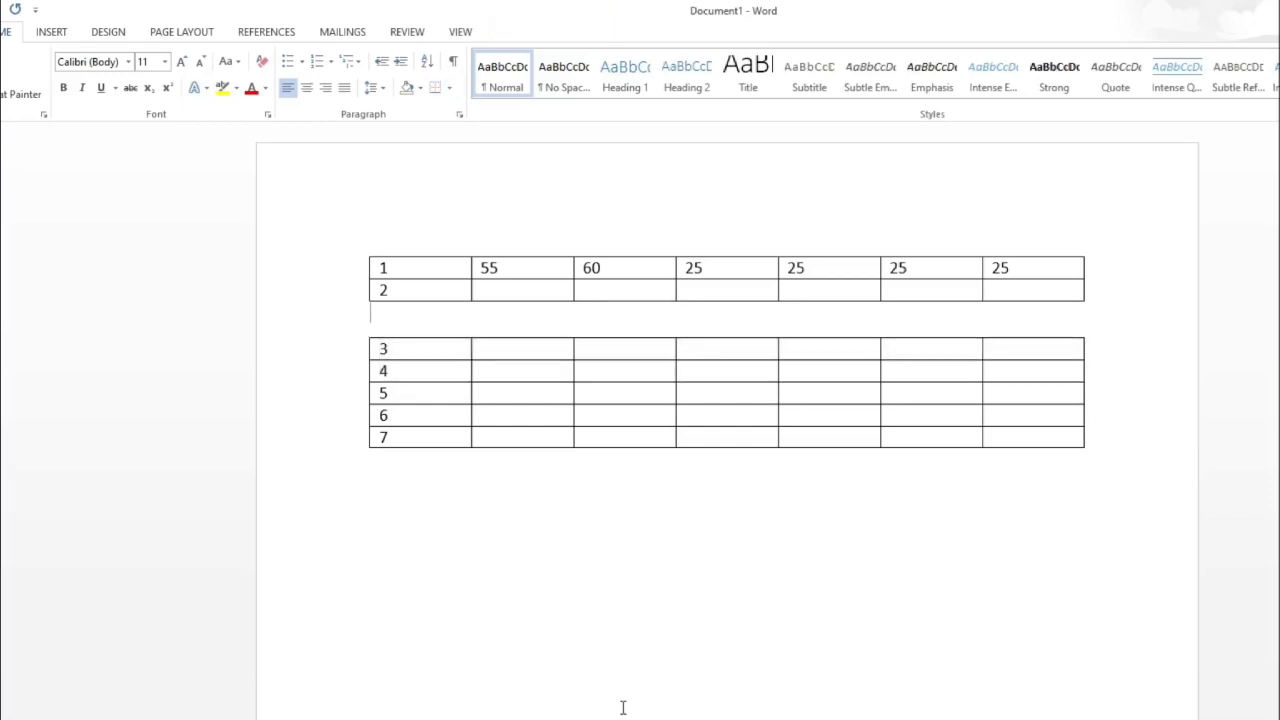
key(Delete)
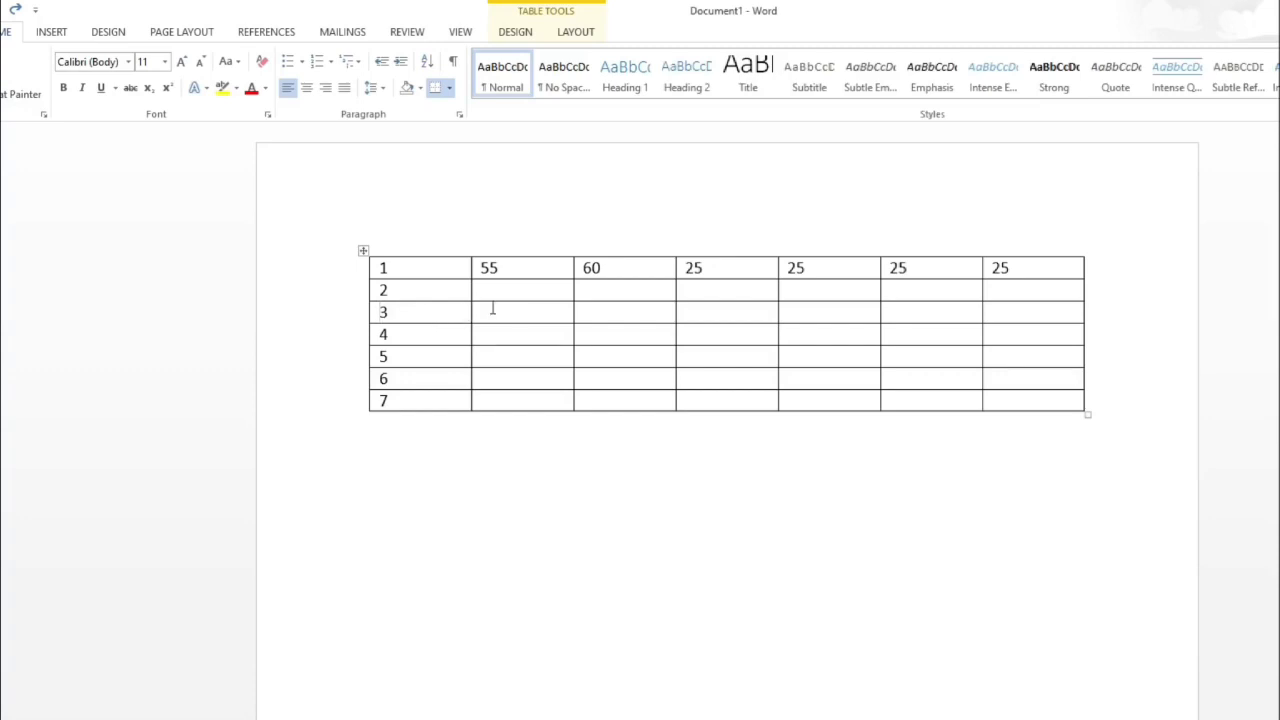
Step: Narrow the first column to fit its numbers, widen the second column, and give the middle columns uneven widths
drag(471, 312, 408, 323)
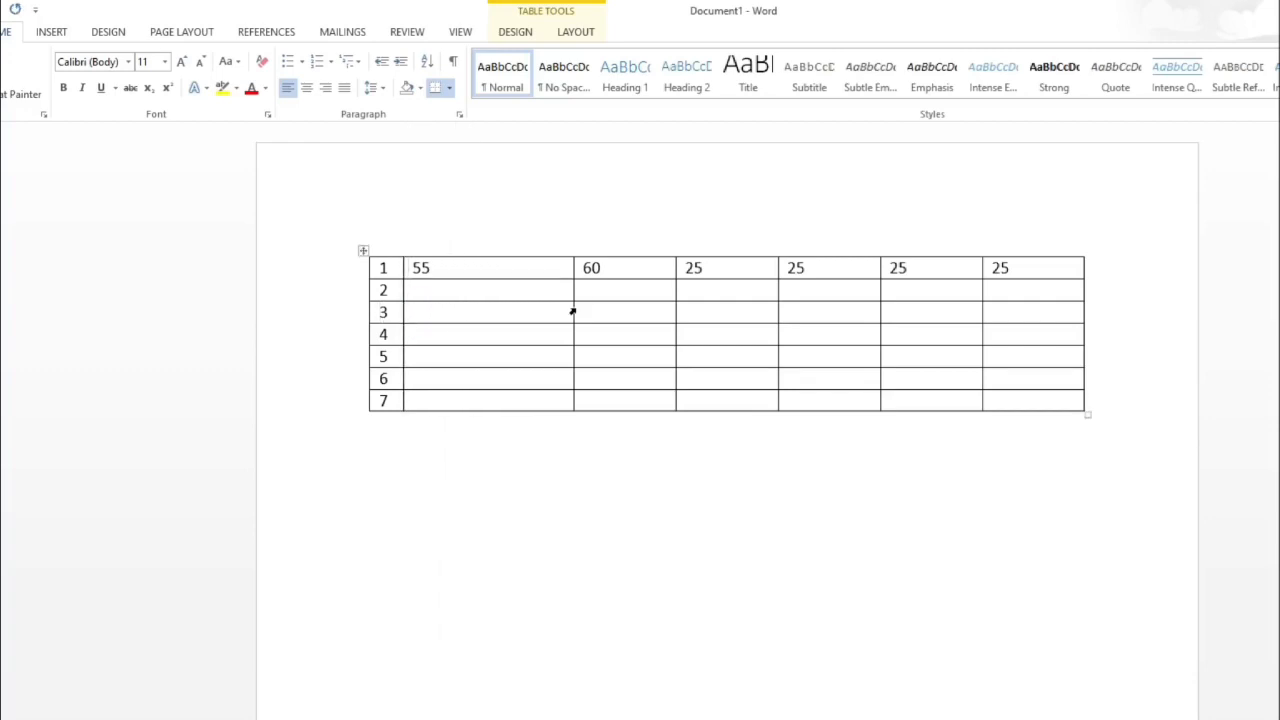
drag(573, 317, 634, 319)
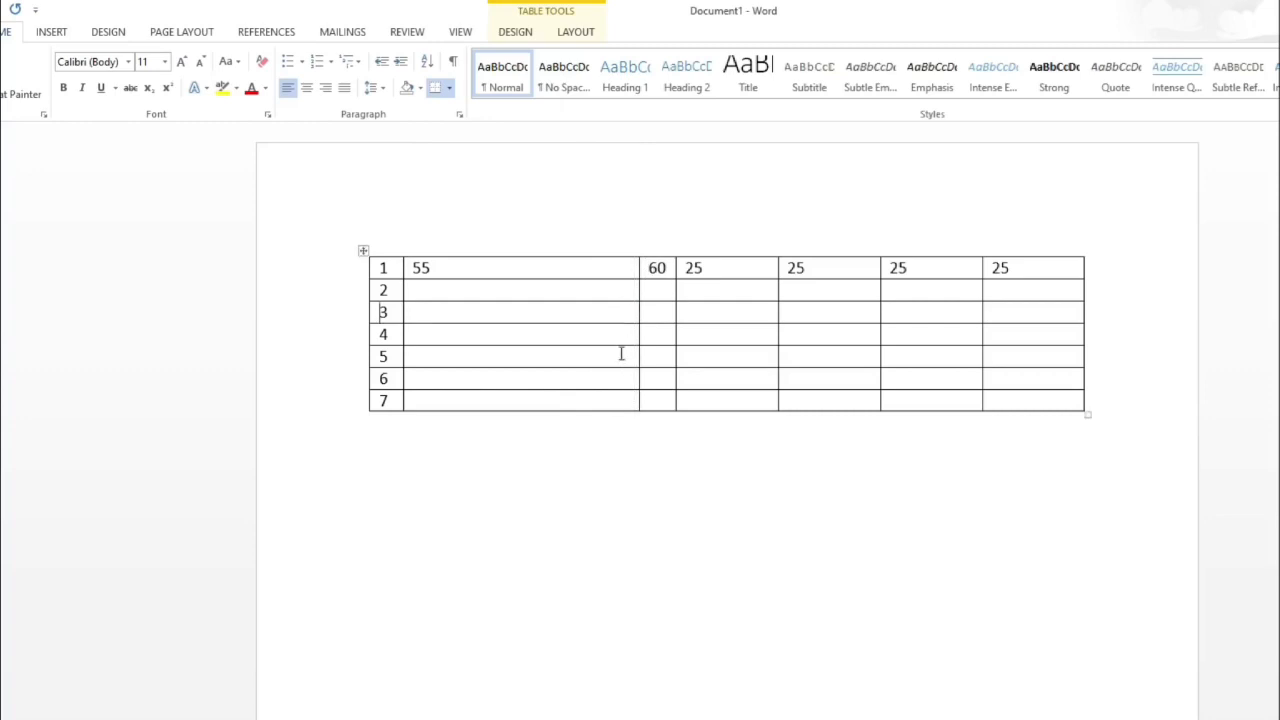
drag(675, 292, 897, 295)
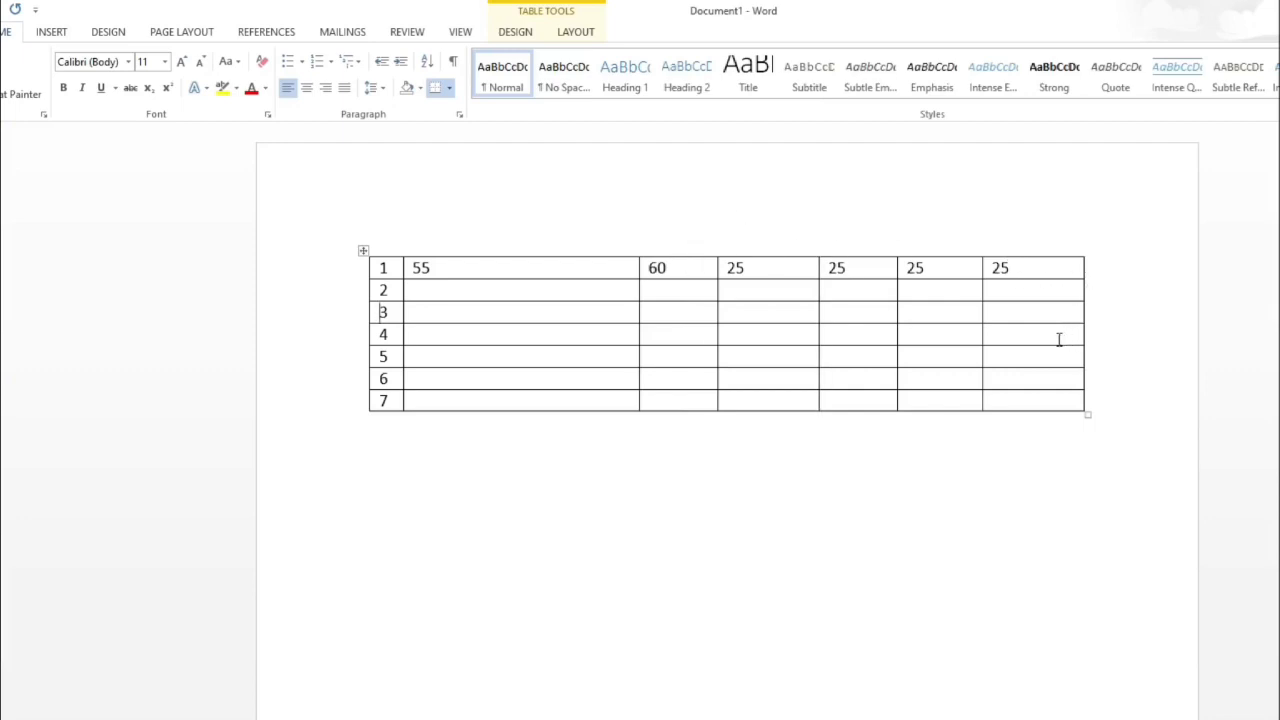
Step: Distribute the third to seventh columns evenly
drag(654, 268, 1040, 400)
right_click(930, 293)
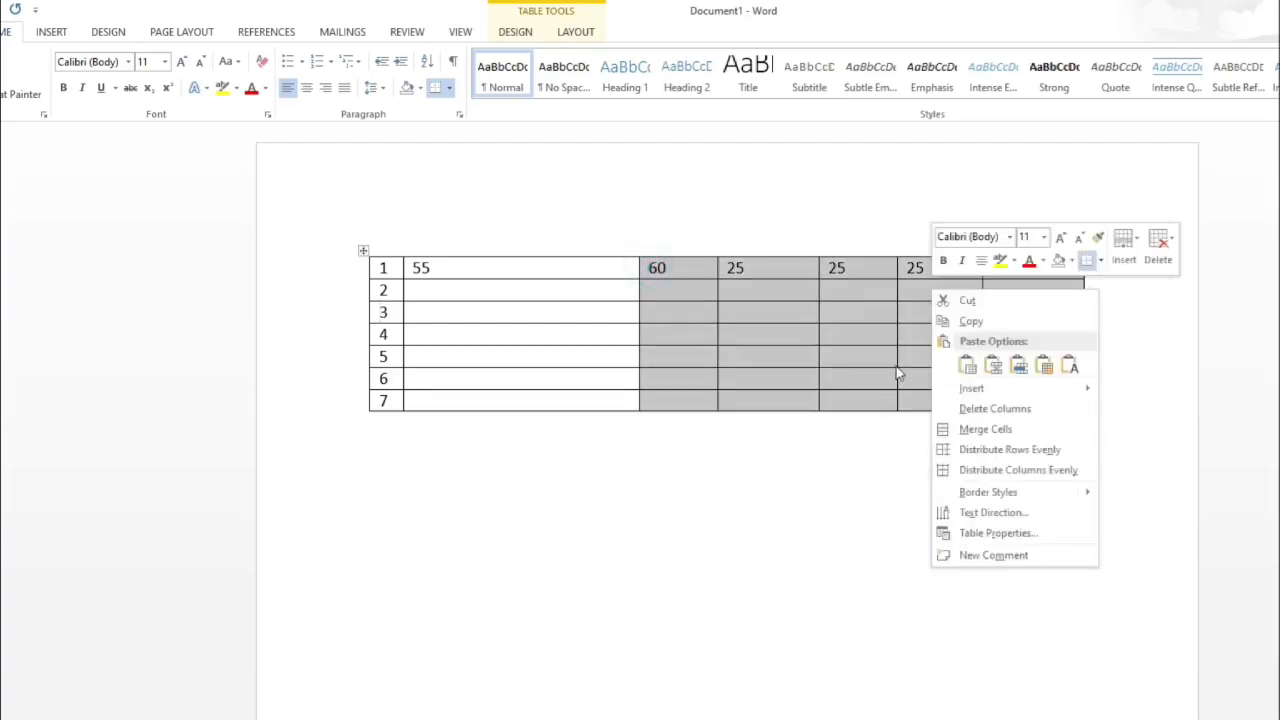
click(1021, 472)
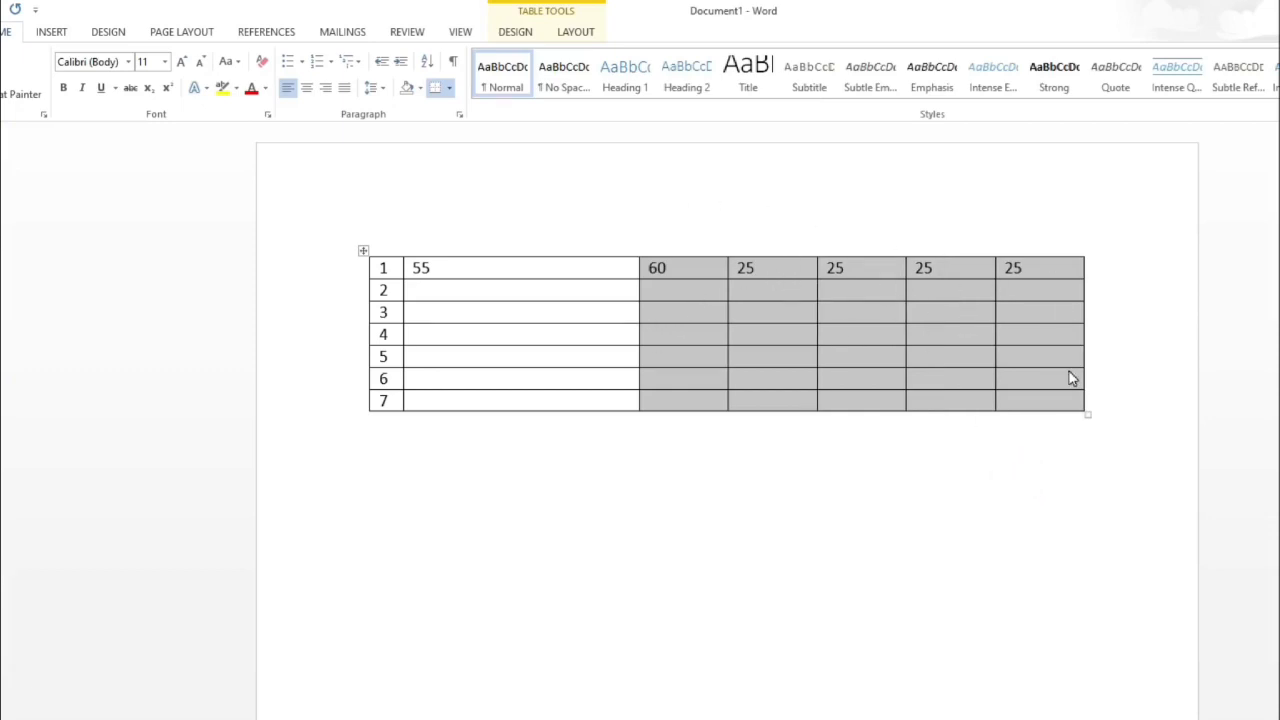
click(916, 460)
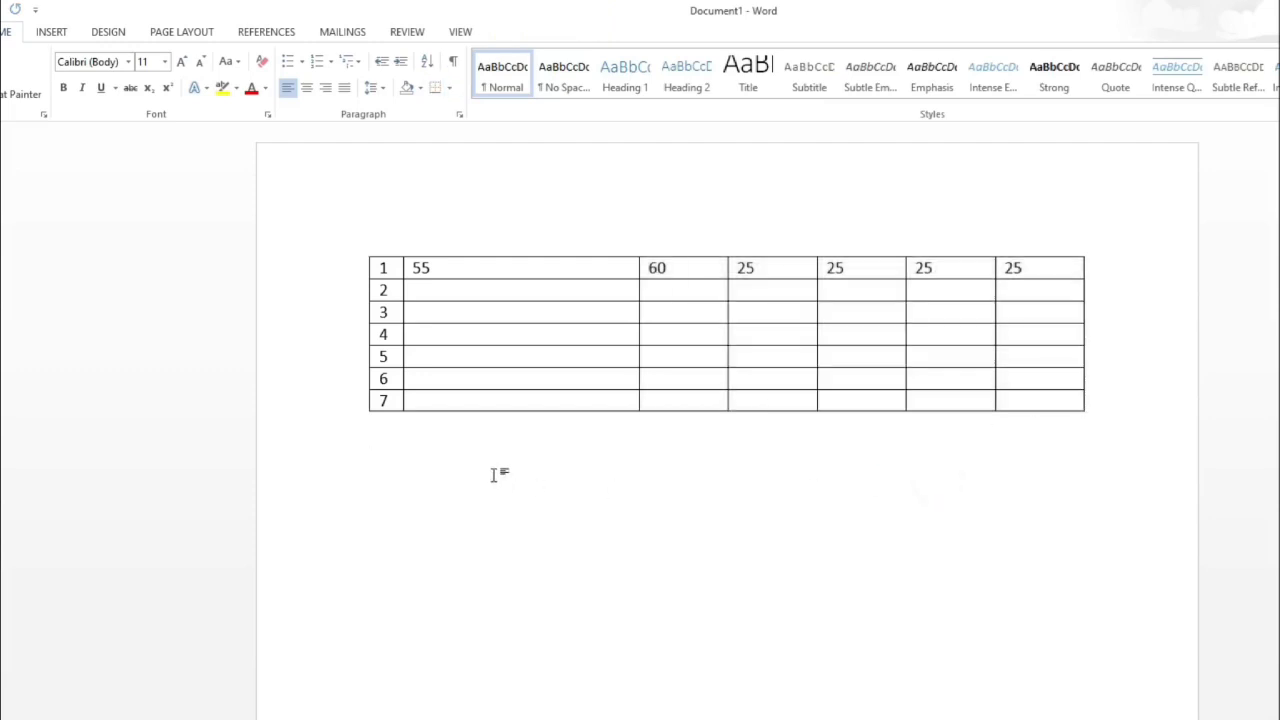
Step: Make the last row much taller and distribute all table rows evenly
drag(514, 410, 503, 503)
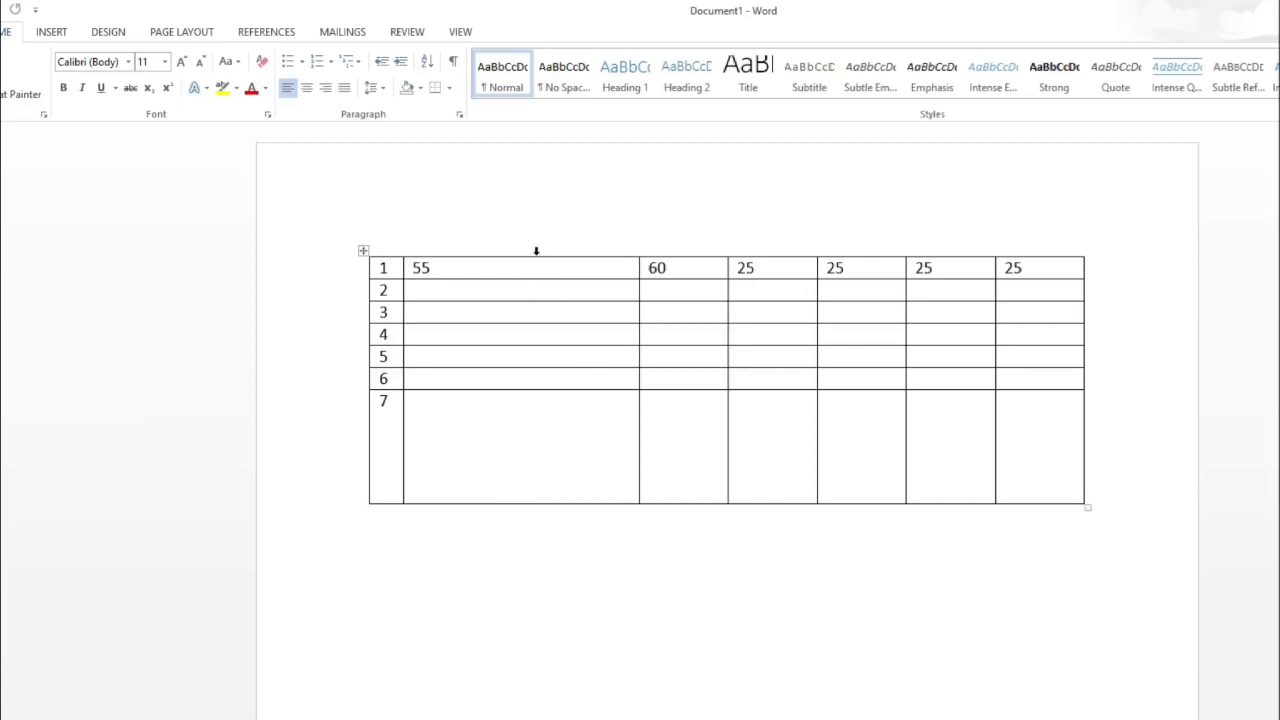
drag(390, 278, 1034, 477)
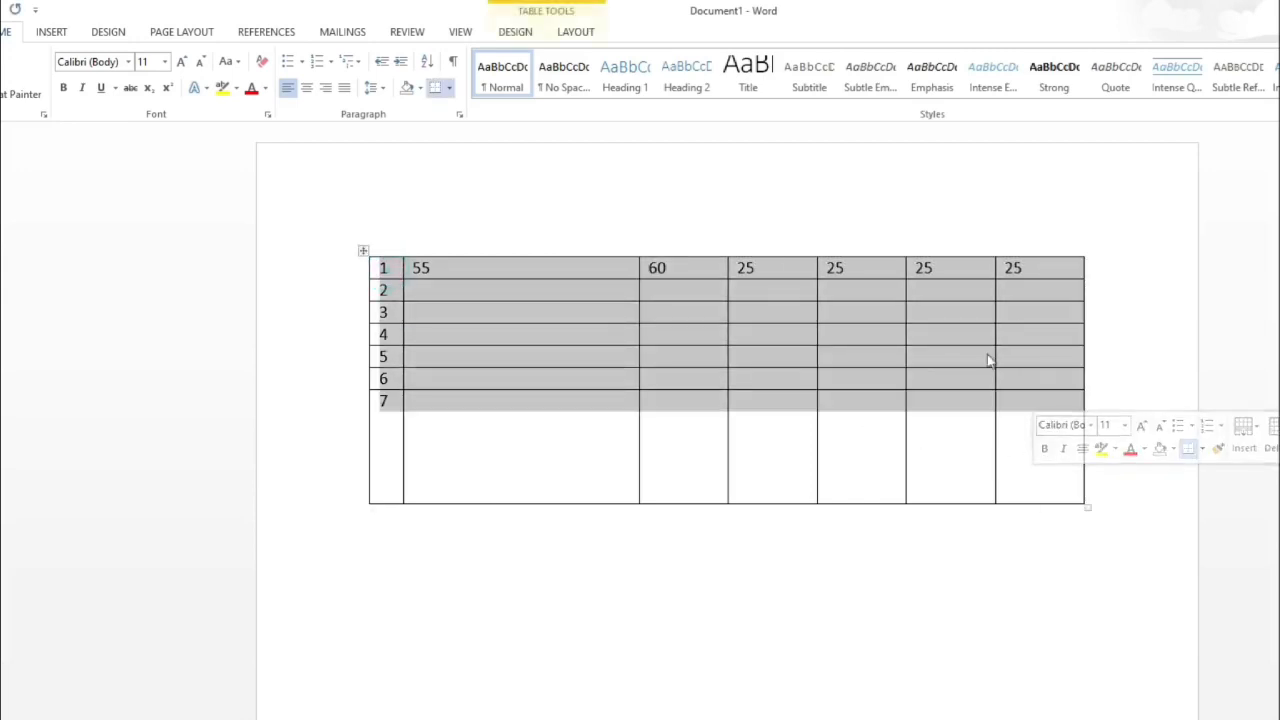
right_click(513, 287)
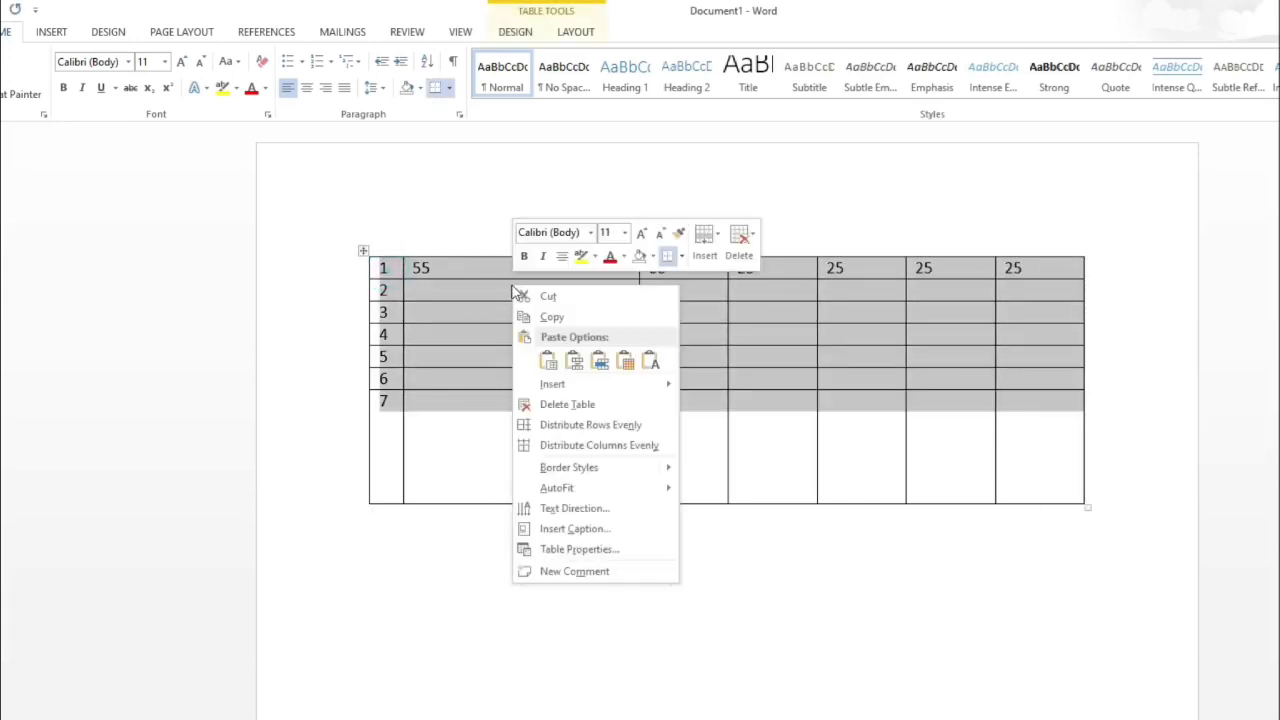
click(625, 430)
click(597, 320)
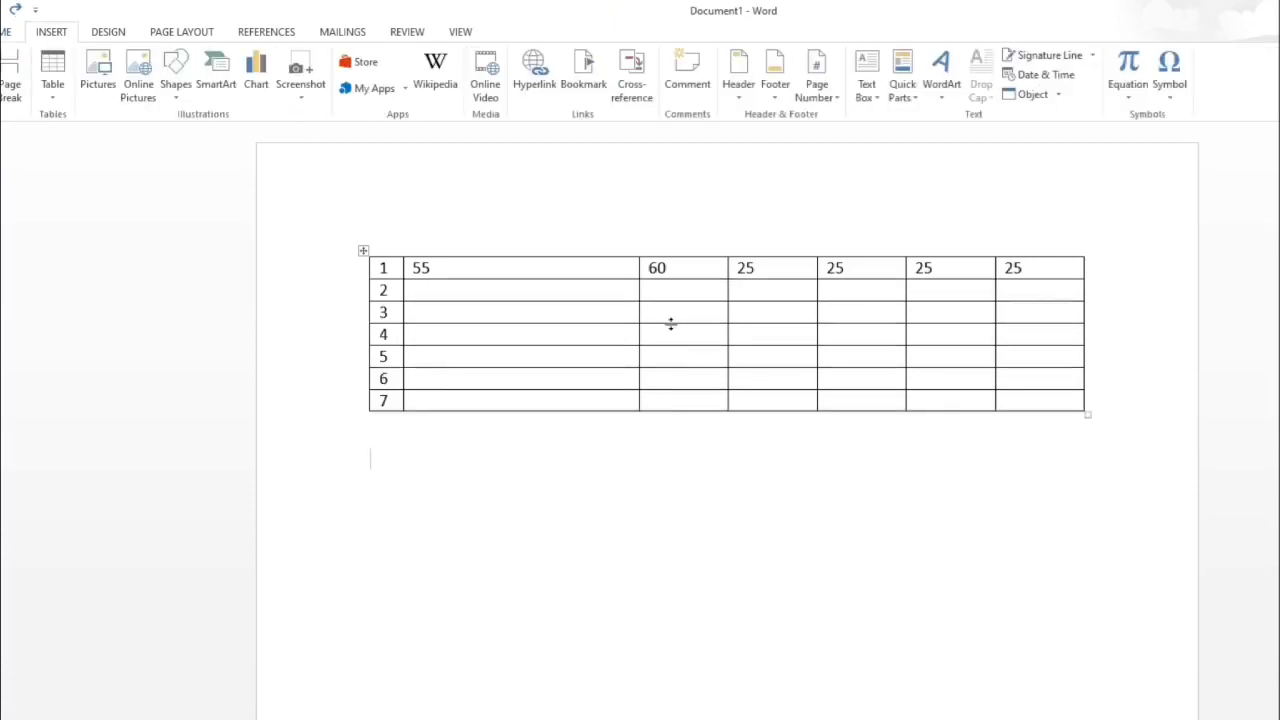
Step: Merge the second and third cells of the first row, which hold 55 and 60, into one cell
drag(470, 268, 697, 274)
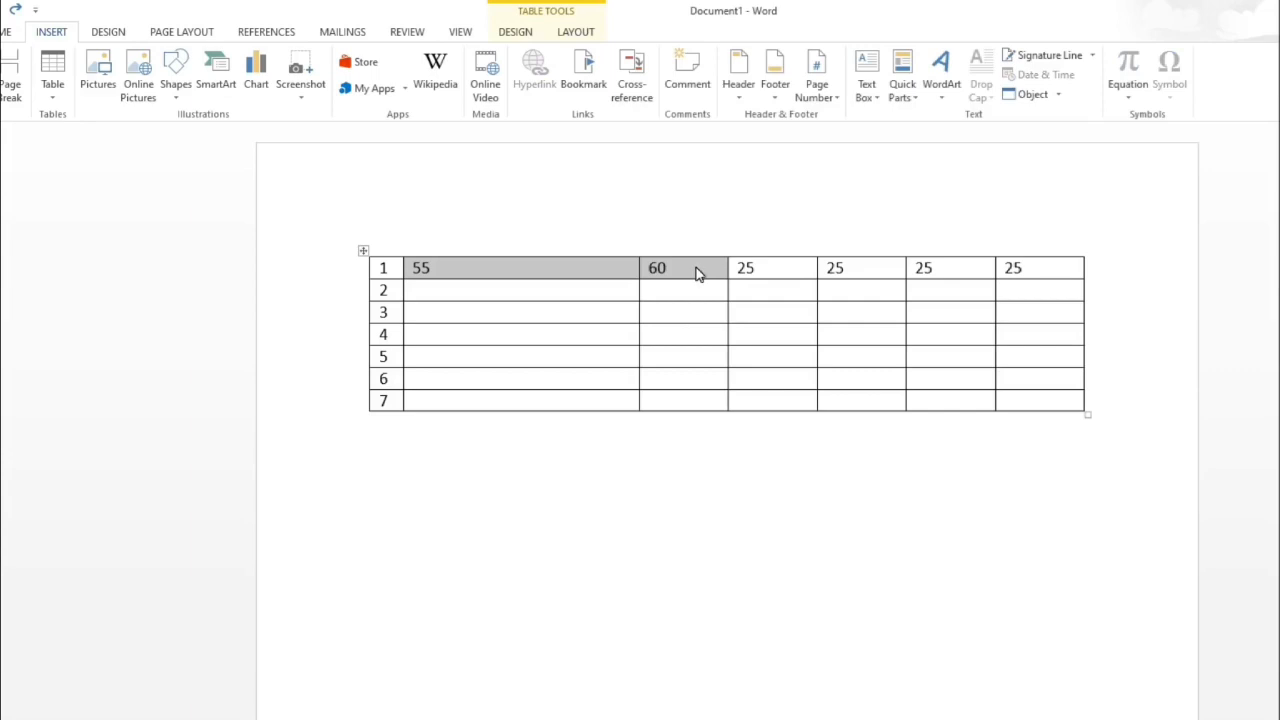
right_click(697, 274)
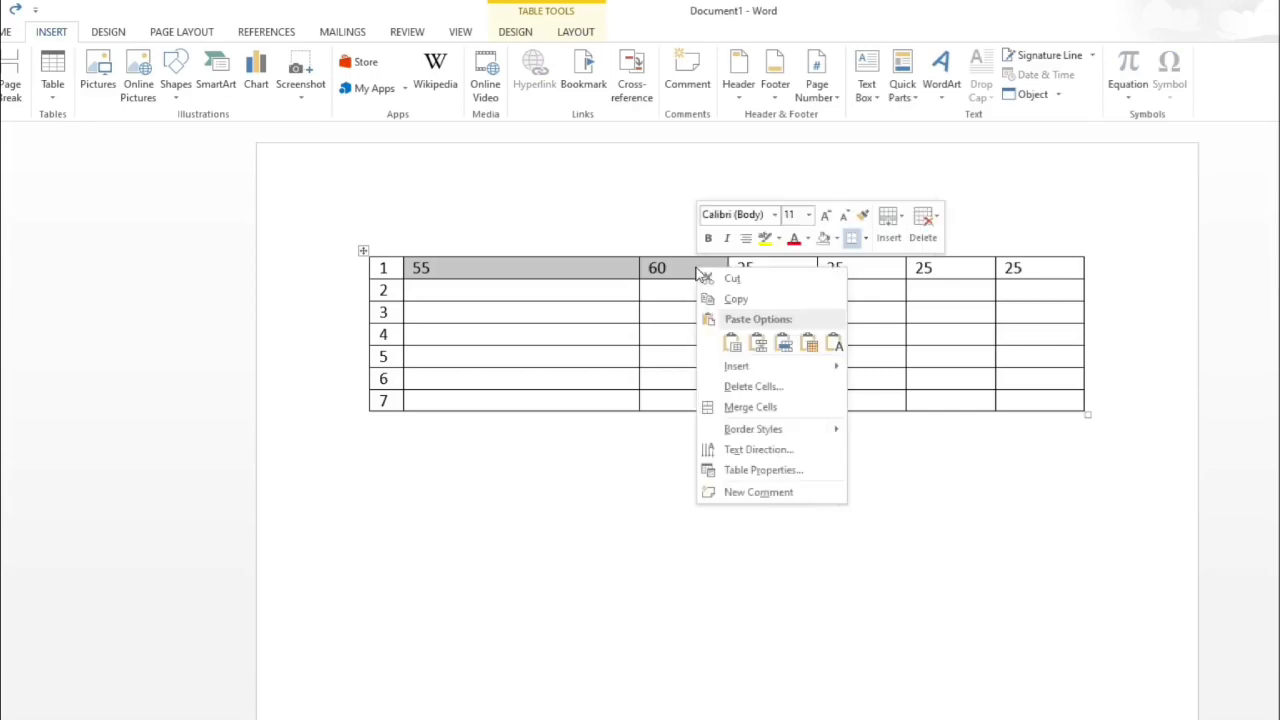
click(774, 410)
click(549, 280)
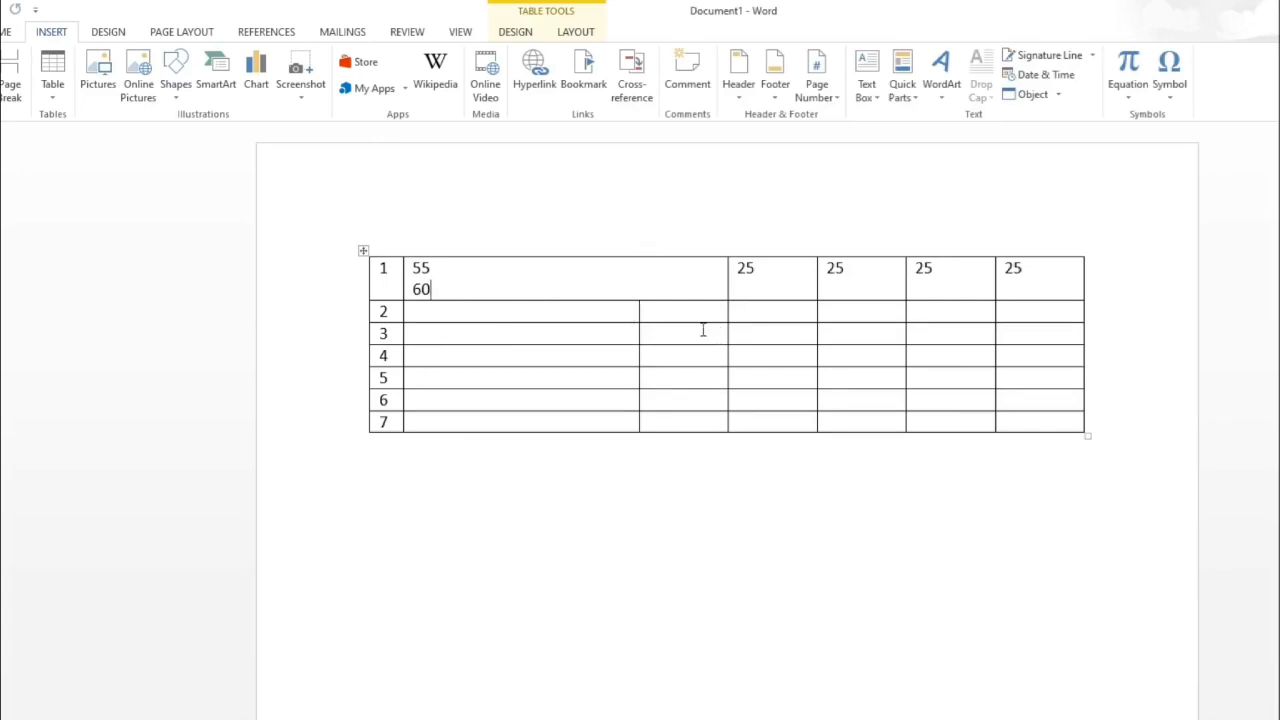
Step: Split the merged first-row cell with Draw Table by adding a vertical line aligned with the column border below, and stop drawing
click(47, 88)
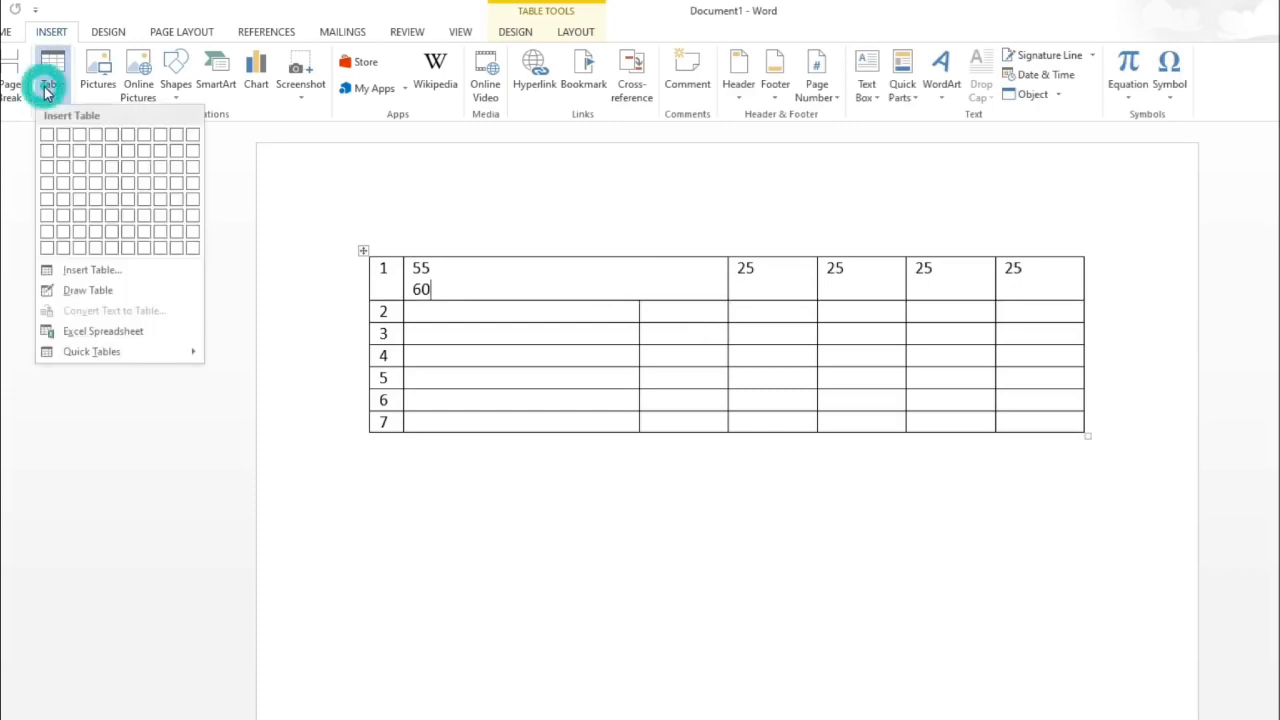
click(153, 291)
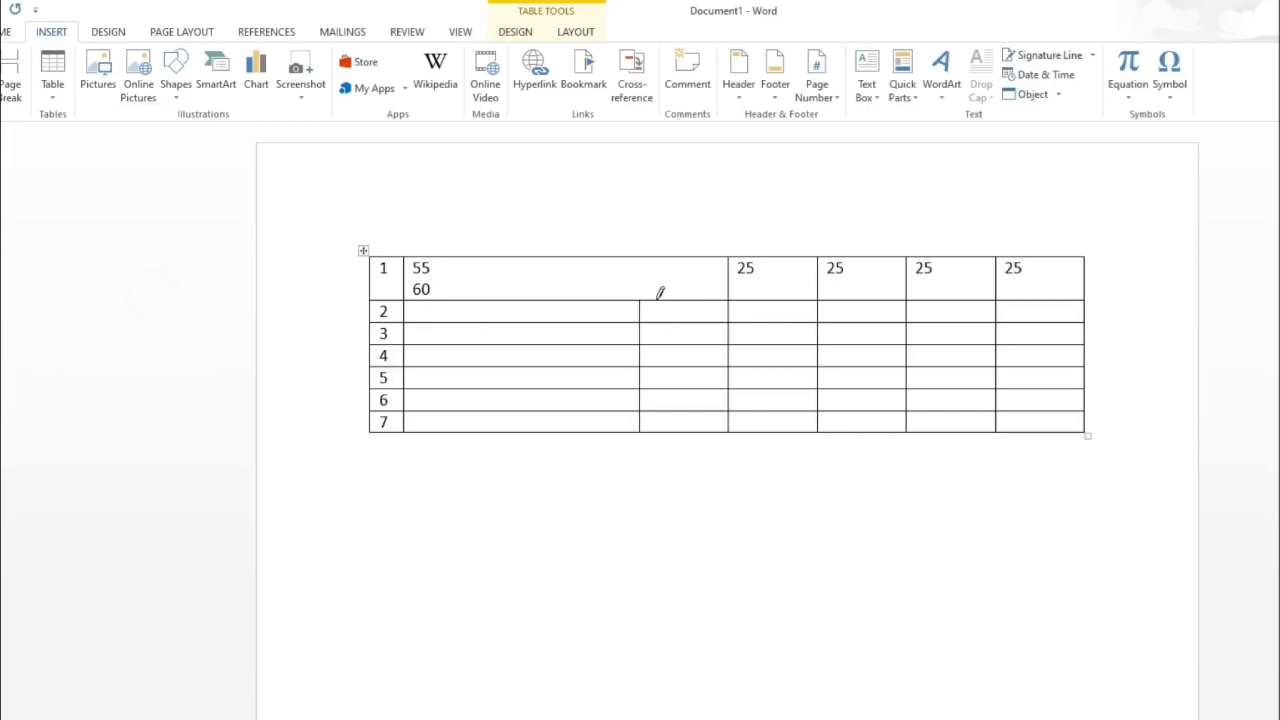
drag(642, 252, 640, 290)
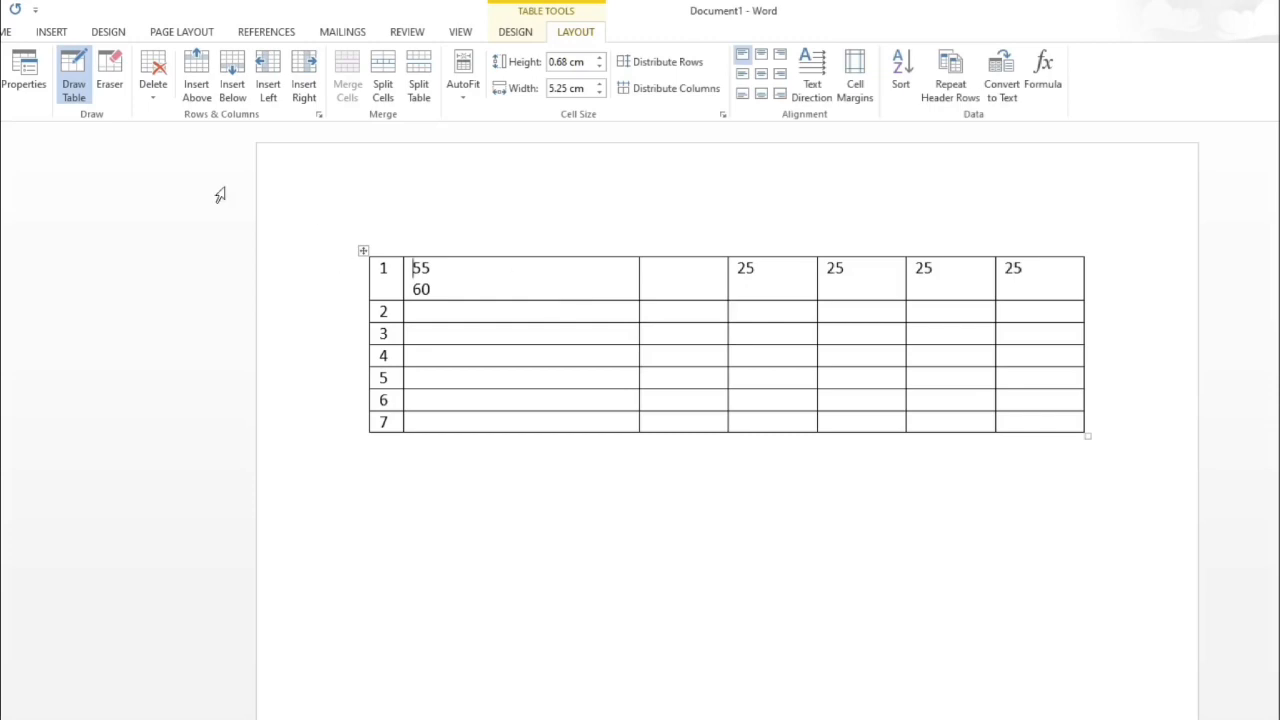
click(74, 88)
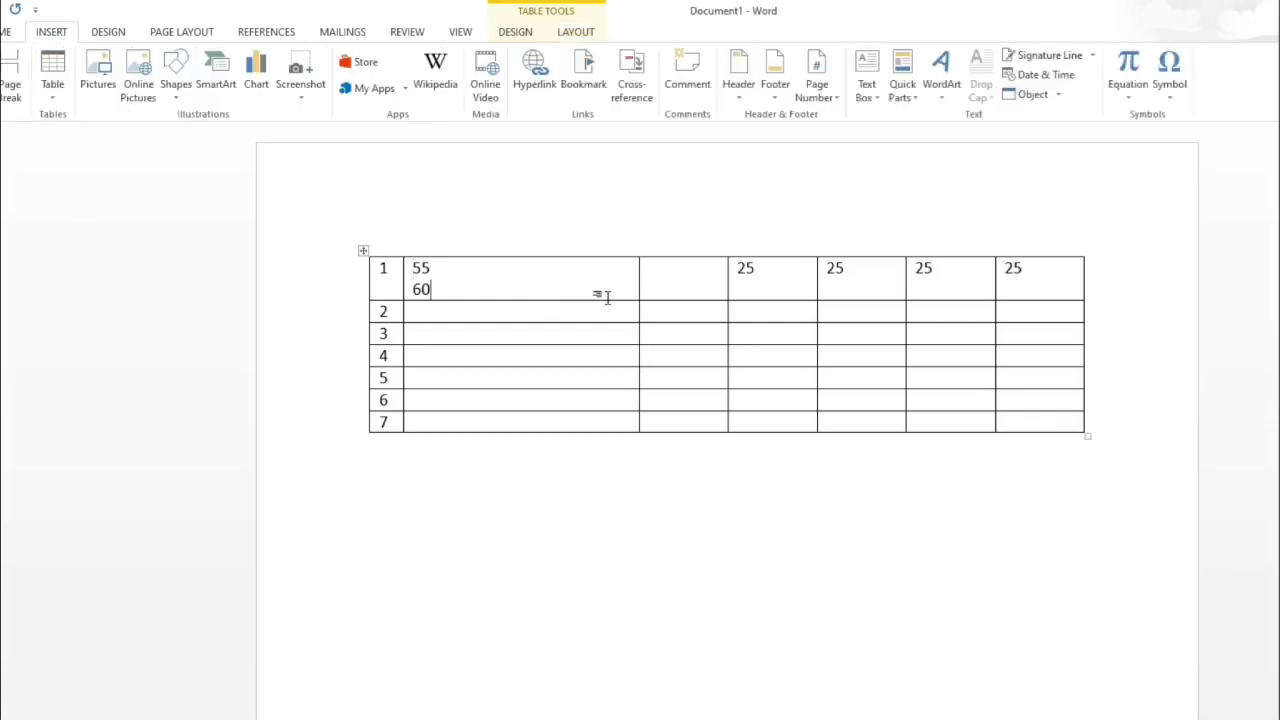